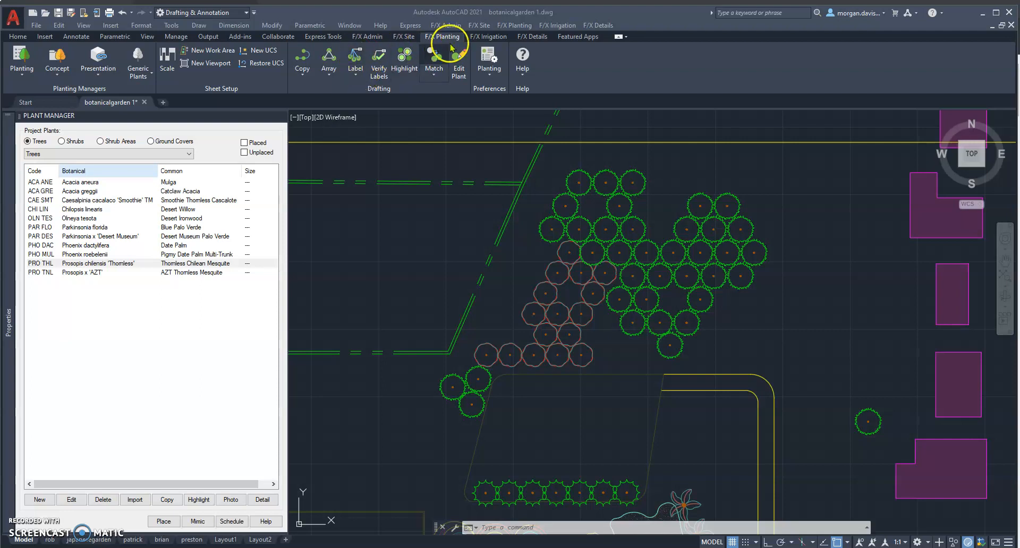
# Place a group plant label for the PRO THL trees, windowing the whole cluster and running the leader up from its uppermost tree.
pyautogui.click(361, 75)
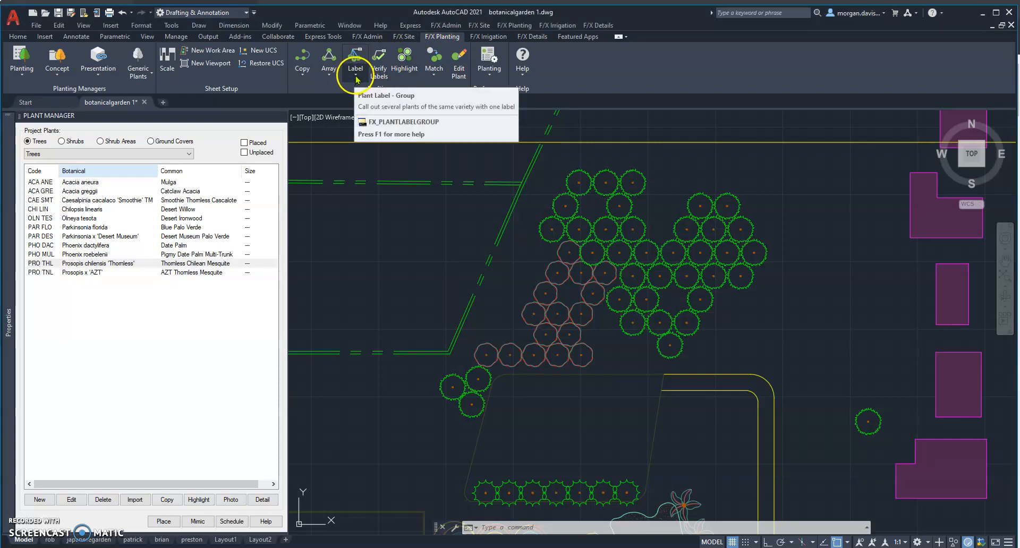
pyautogui.click(357, 78)
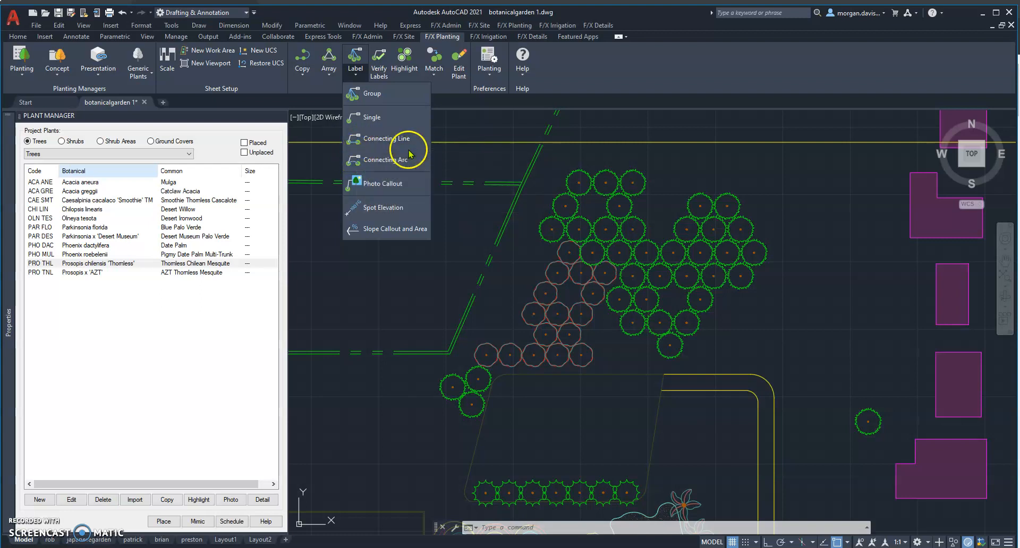
pyautogui.click(366, 94)
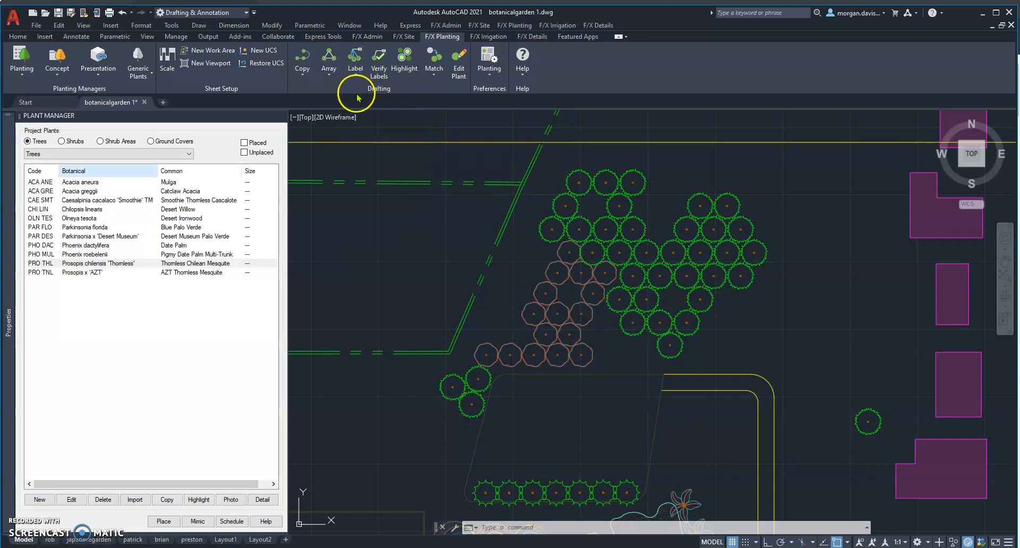
pyautogui.click(354, 60)
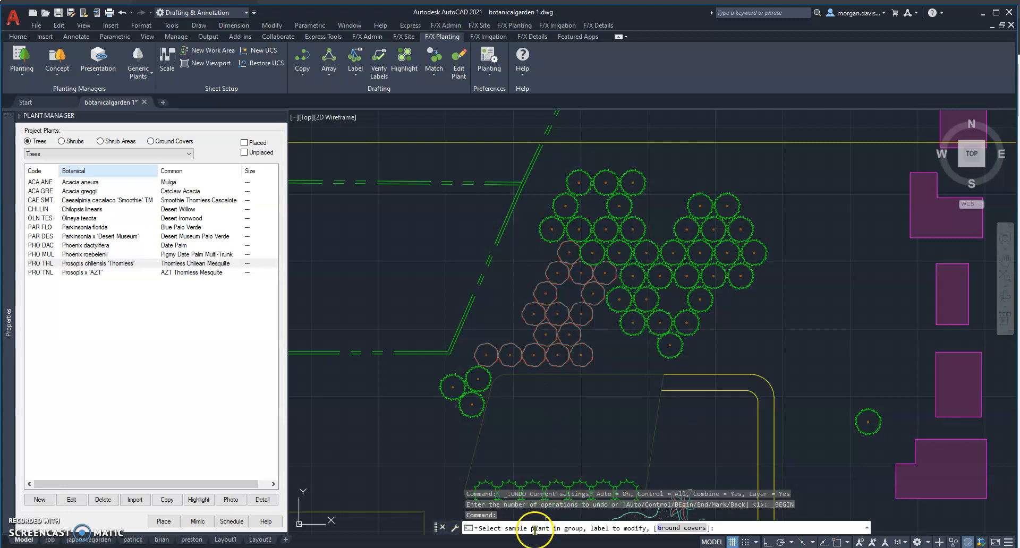
pyautogui.click(583, 171)
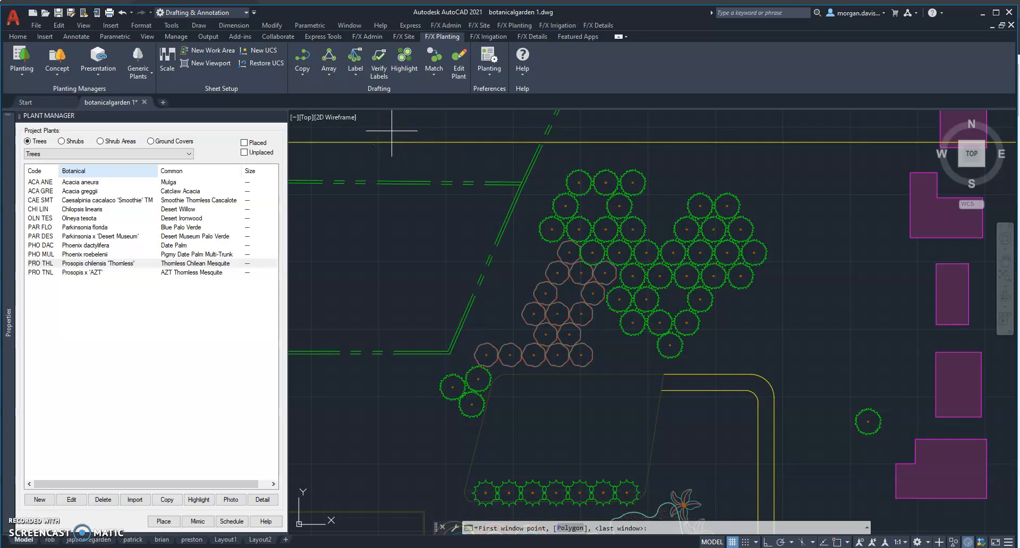
pyautogui.click(370, 123)
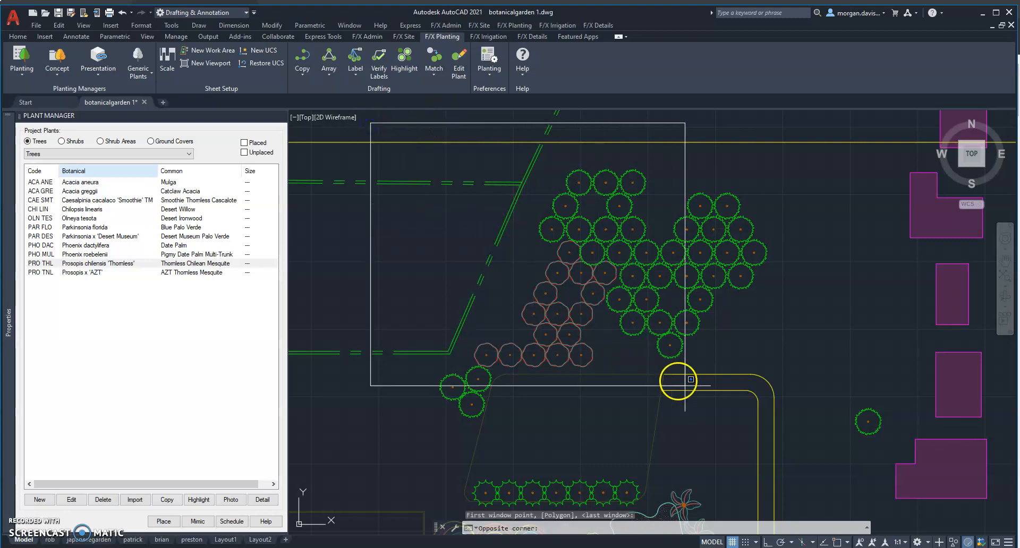
pyautogui.click(791, 453)
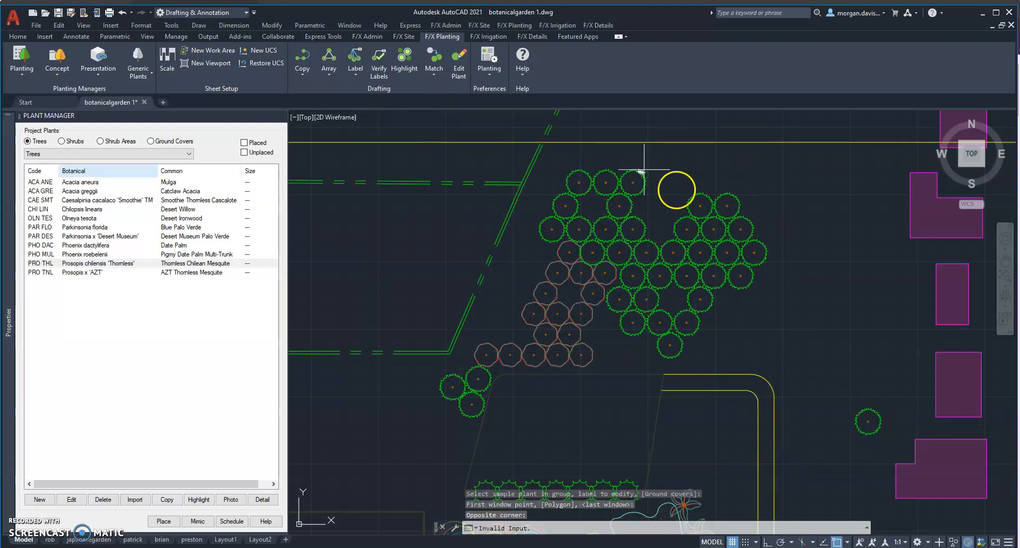
pyautogui.click(607, 126)
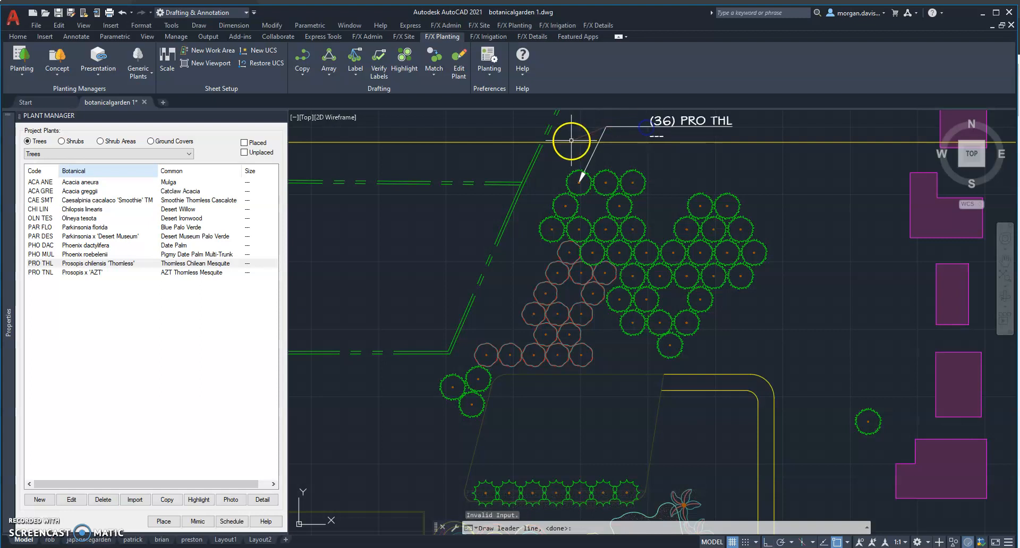
pyautogui.press('Return')
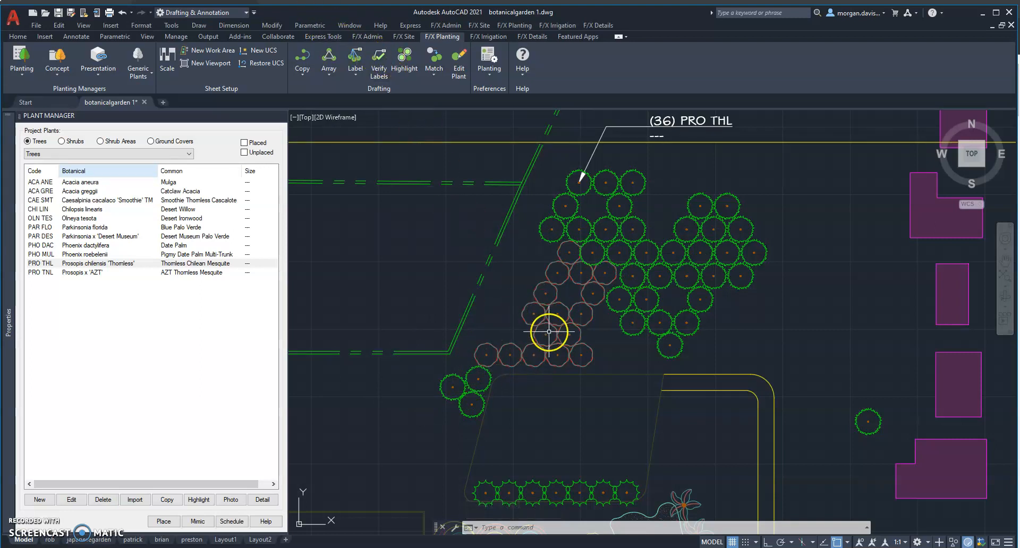
# Place a group plant label for the brown PAR DES trees, with the leader running out to the west of the cluster.
pyautogui.click(356, 61)
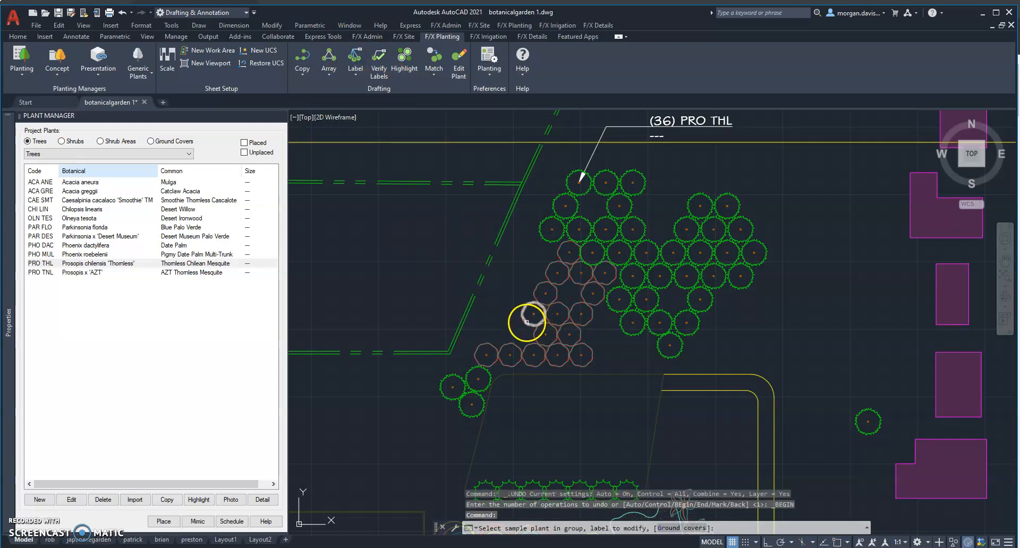
pyautogui.click(559, 254)
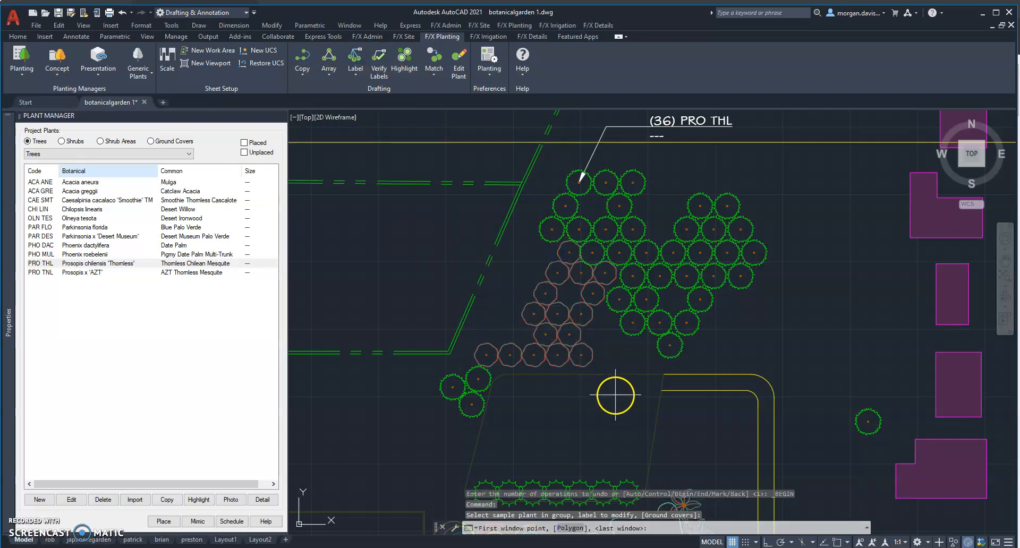
pyautogui.click(648, 396)
pyautogui.click(420, 223)
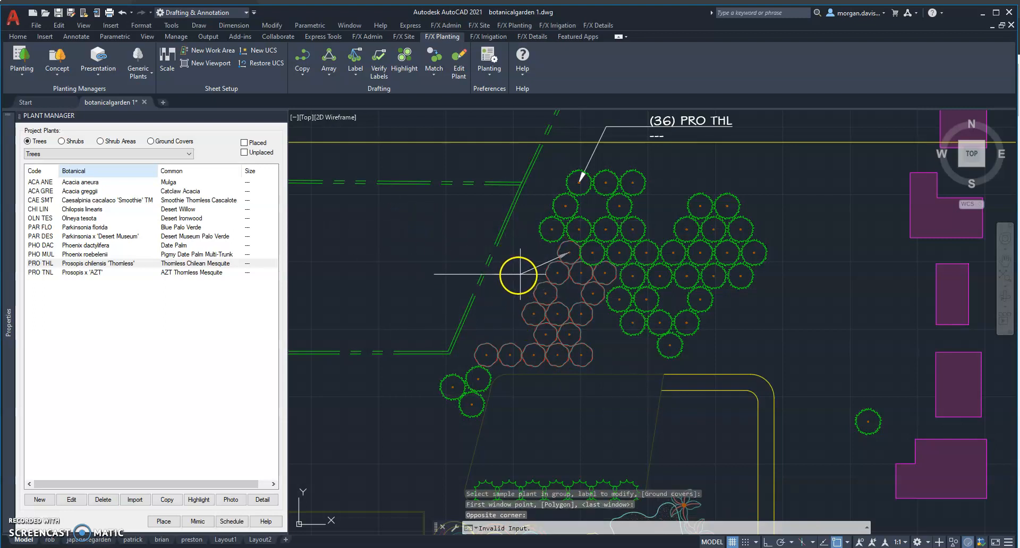
pyautogui.press('F8')
pyautogui.click(503, 275)
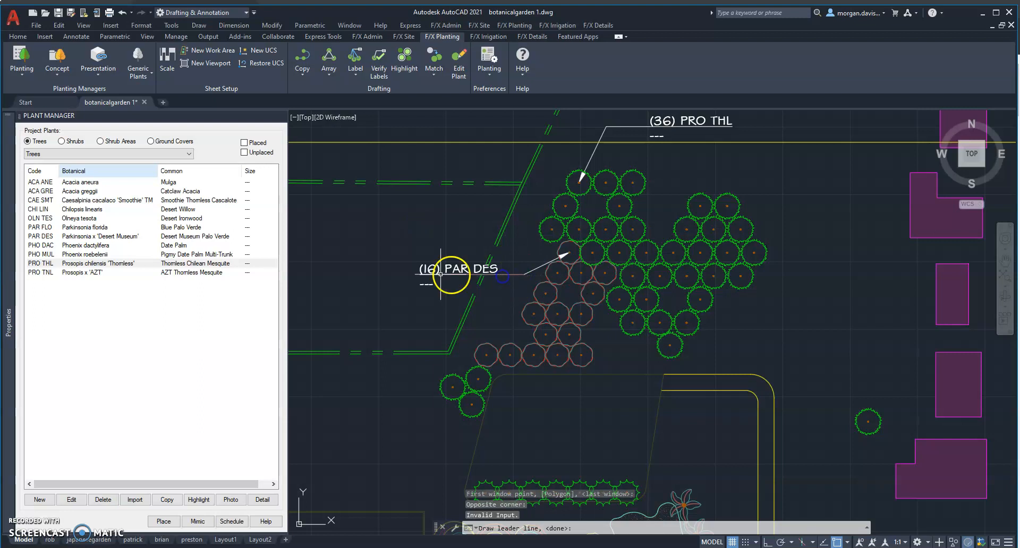
pyautogui.press('Return')
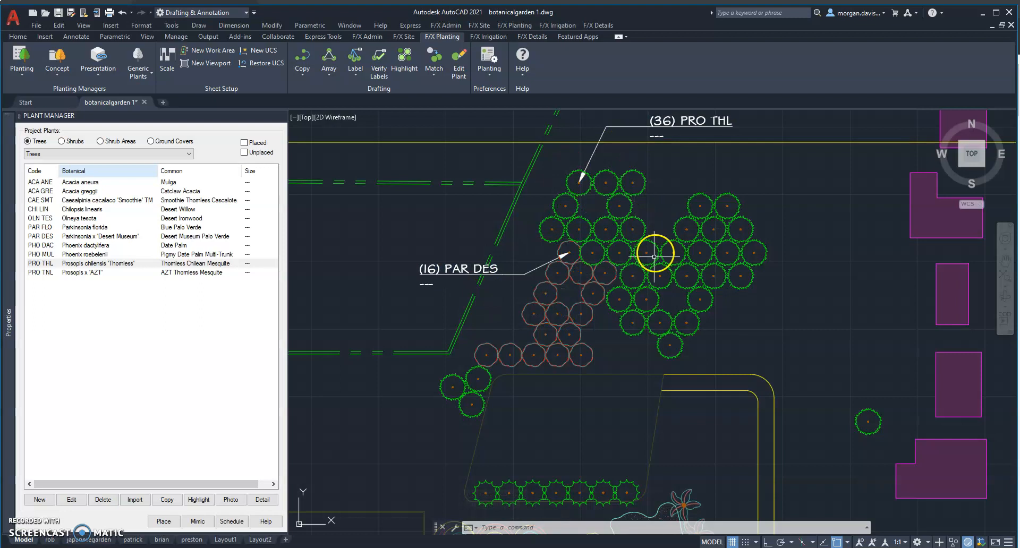
# Delete the PRO THL group label above the tree cluster.
pyautogui.click(761, 128)
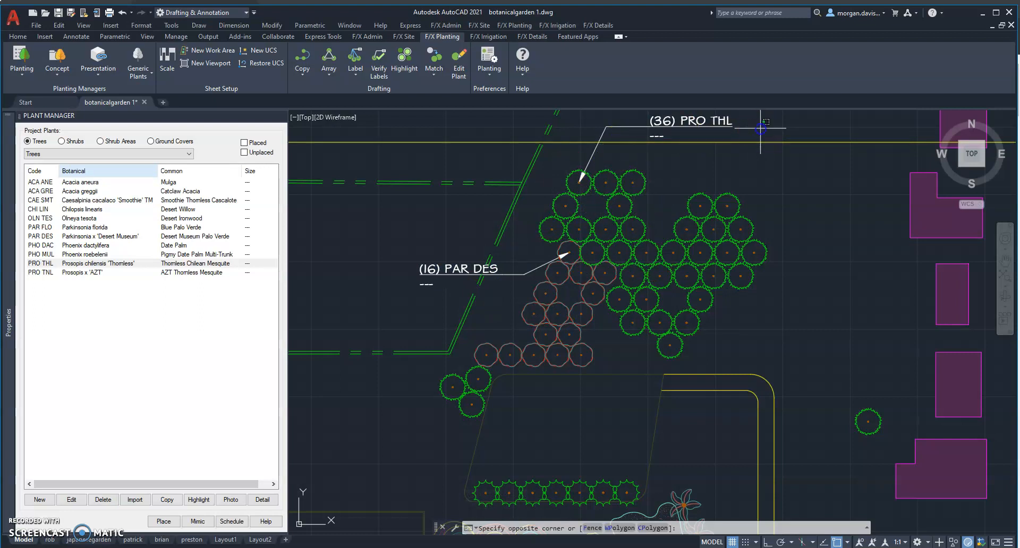
pyautogui.click(686, 120)
pyautogui.press('Delete')
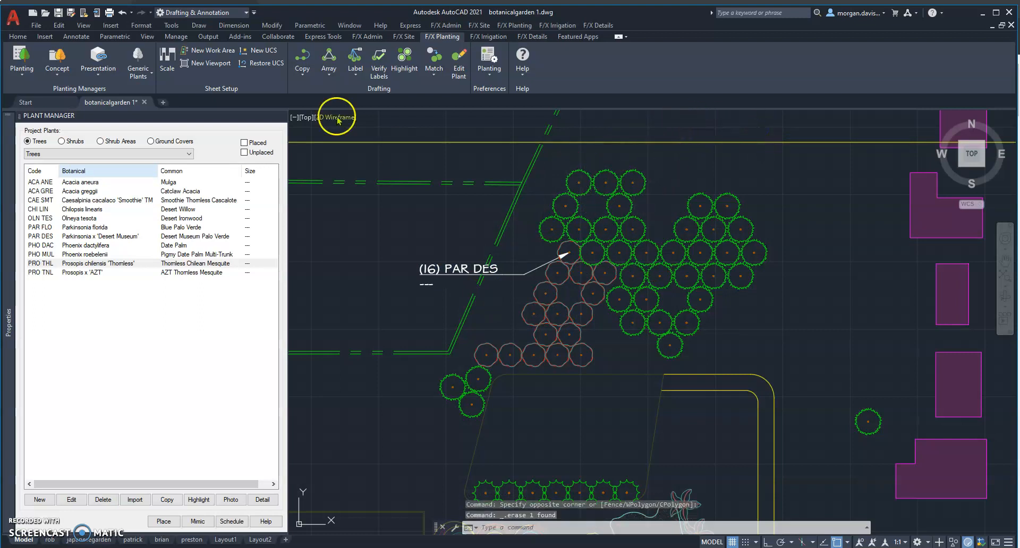
# Label the PRO THL trees as a group, using a tree in the middle of the cluster as the leader's target and placing the text northeast.
pyautogui.click(360, 67)
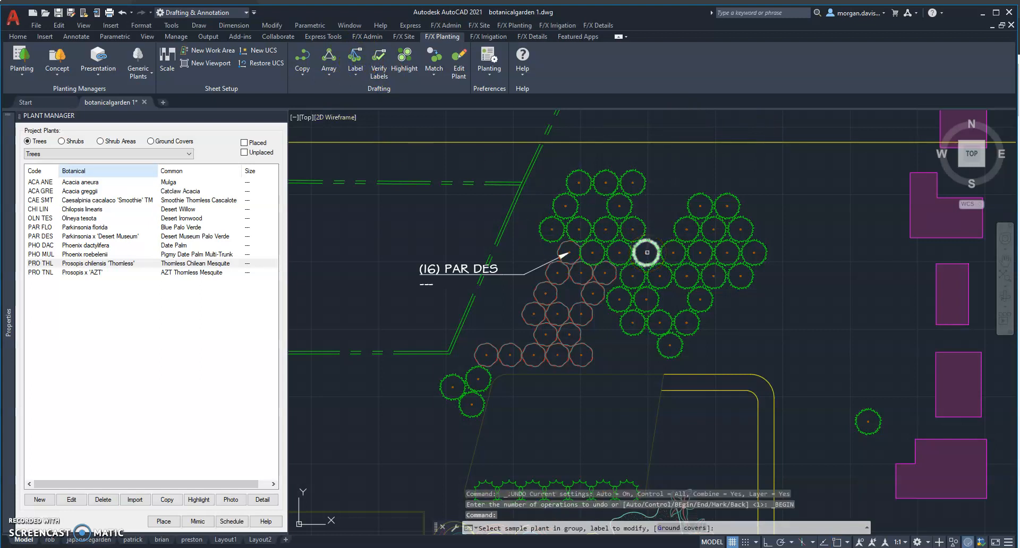
pyautogui.click(647, 252)
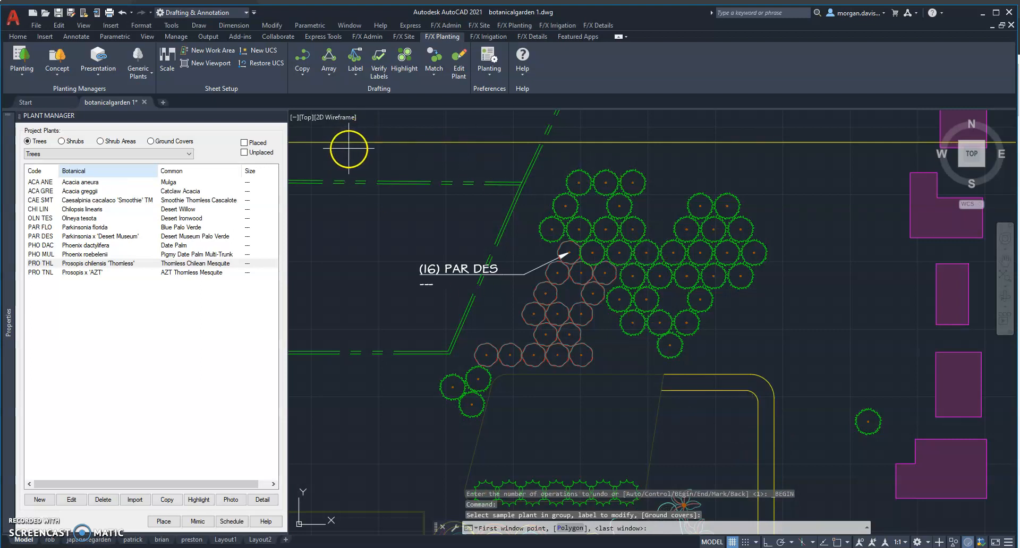
pyautogui.click(375, 150)
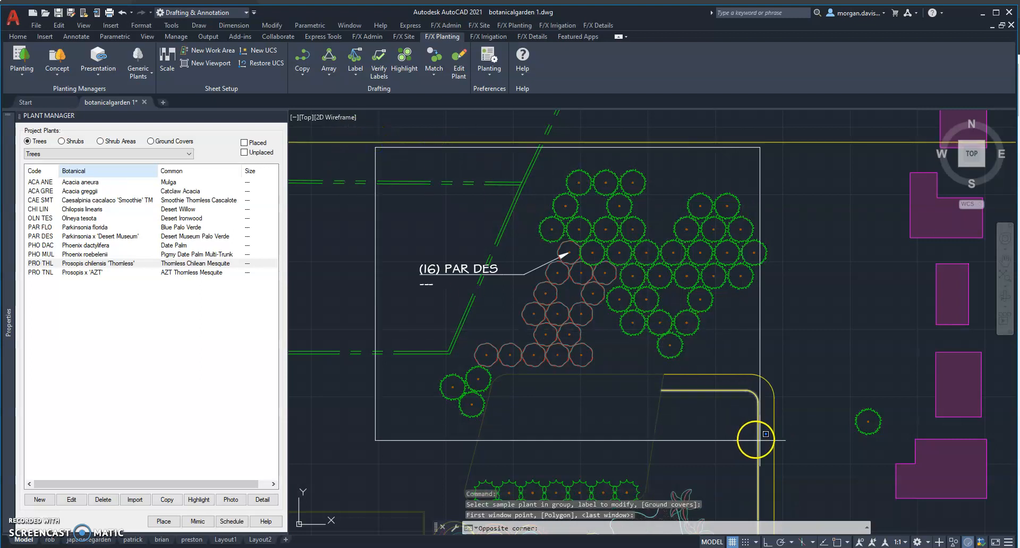
pyautogui.click(787, 434)
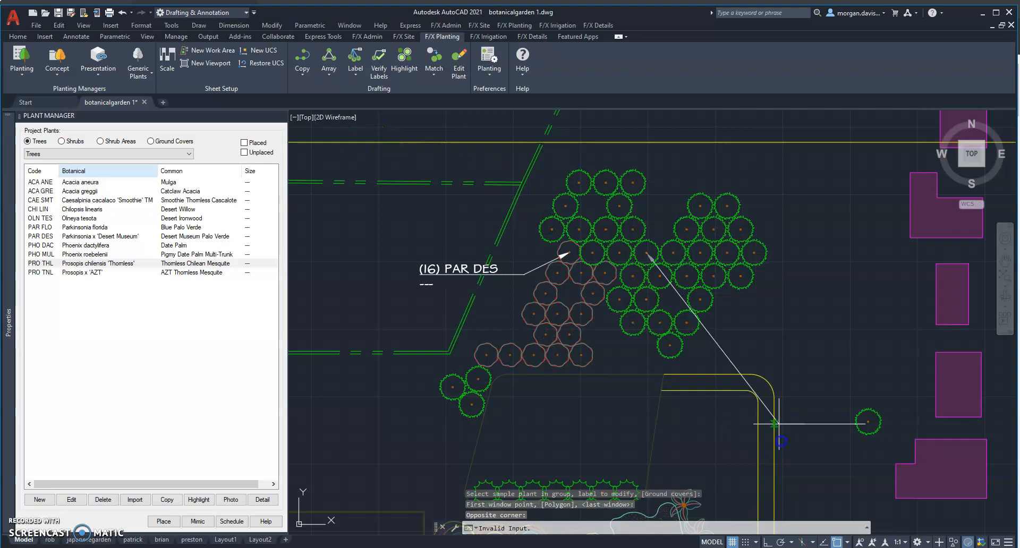
pyautogui.click(685, 173)
pyautogui.click(732, 175)
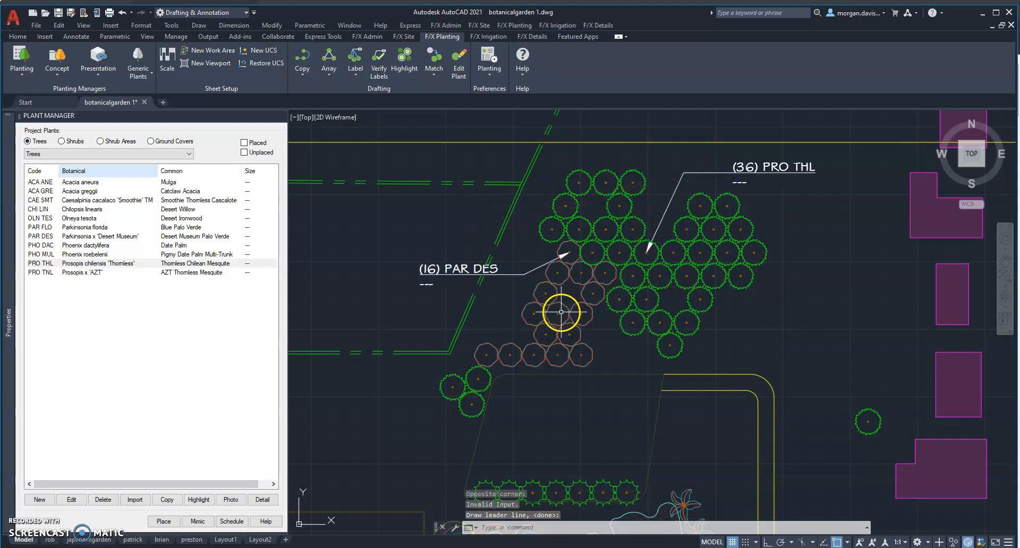
# Move the PAR DES label so its arrow points to a central tree of that group, and stretch its leader landing upward.
pyautogui.click(508, 284)
pyautogui.click(499, 269)
pyautogui.rightClick(615, 257)
pyautogui.write('m')
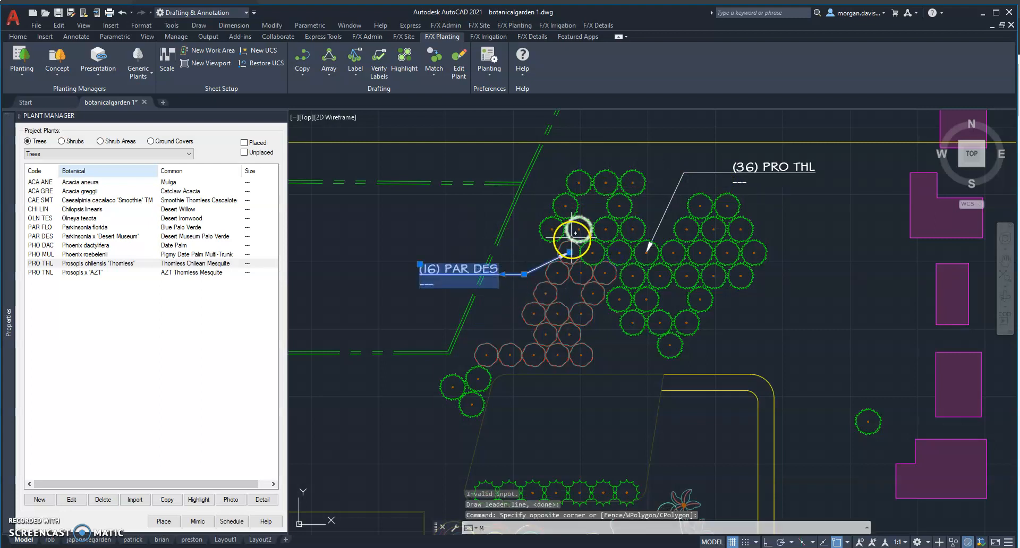
pyautogui.press('Return')
pyautogui.click(566, 251)
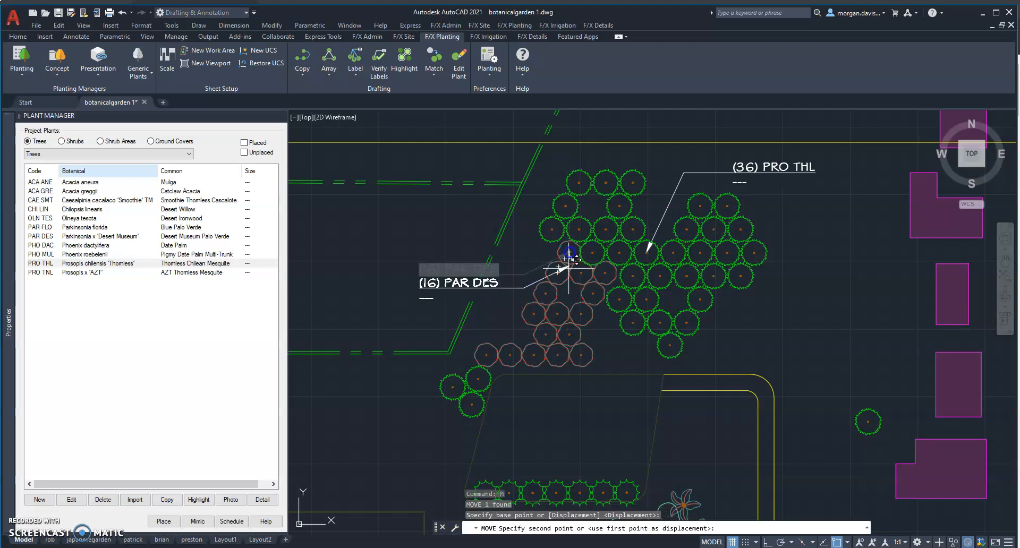
pyautogui.press('Escape')
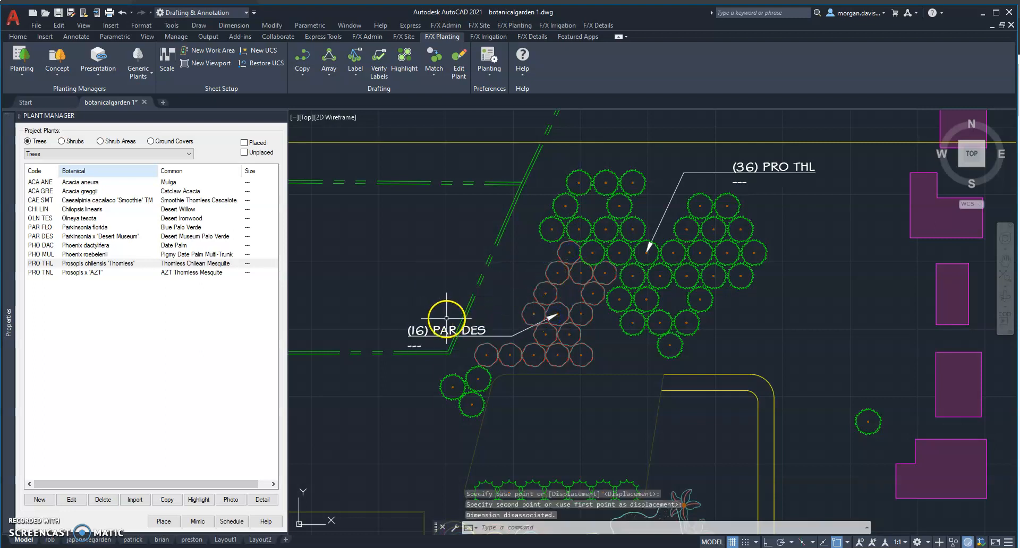
pyautogui.click(513, 336)
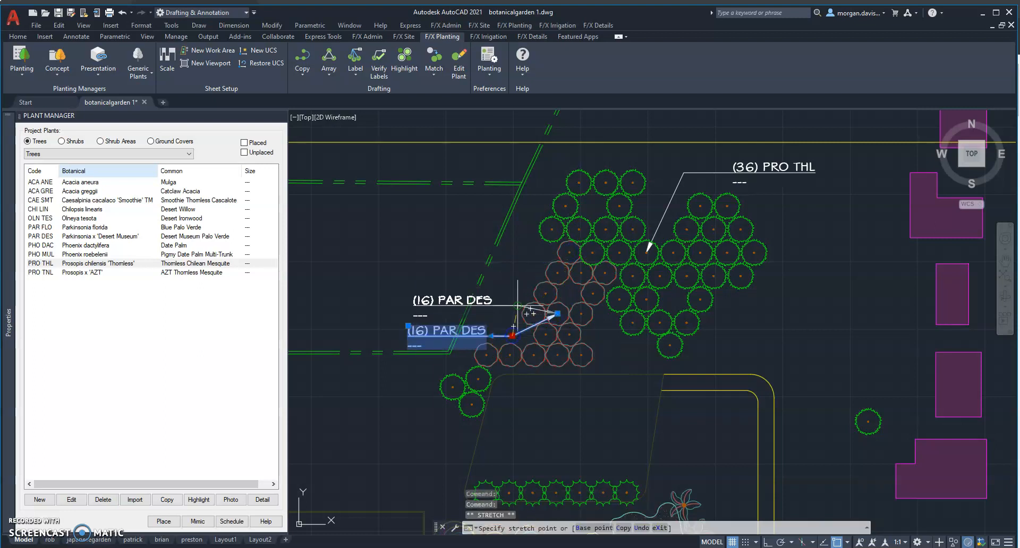
pyautogui.press('Escape')
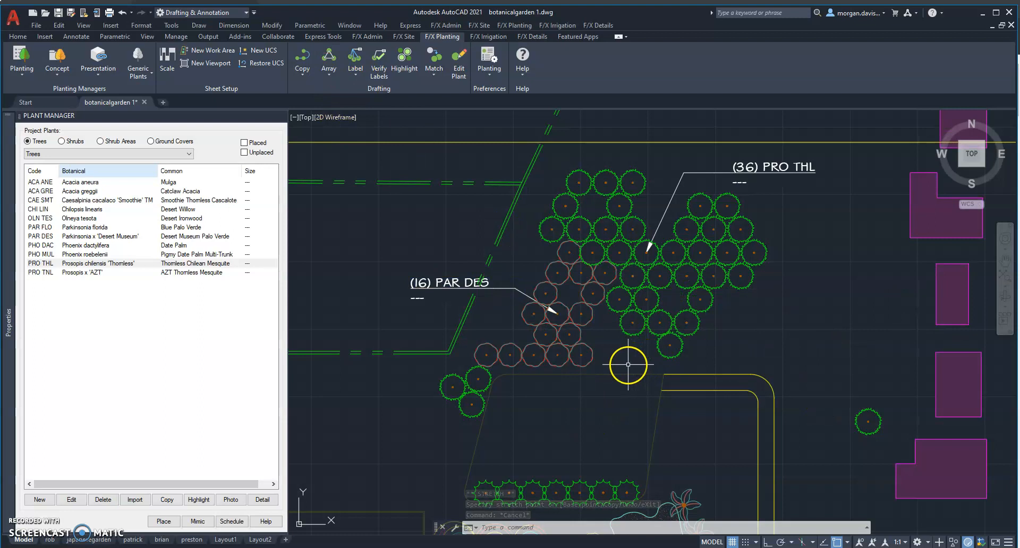
# Place a single plant label on the uppermost date palm beside the pond, with the leader running up and to the east.
pyautogui.click(1006, 260)
pyautogui.moveTo(615, 438); pyautogui.dragTo(640, 363)
pyautogui.press('Escape')
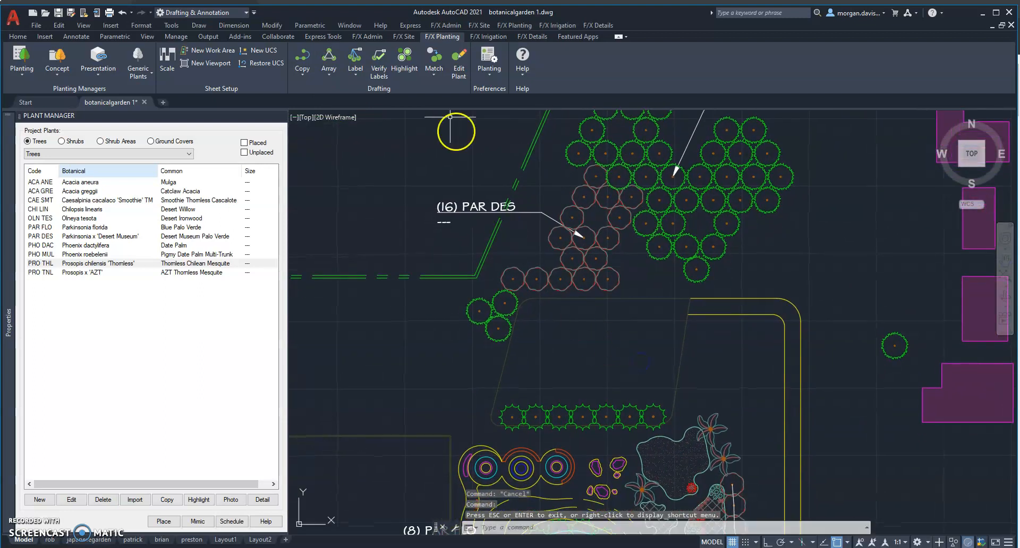
pyautogui.click(349, 75)
pyautogui.click(374, 94)
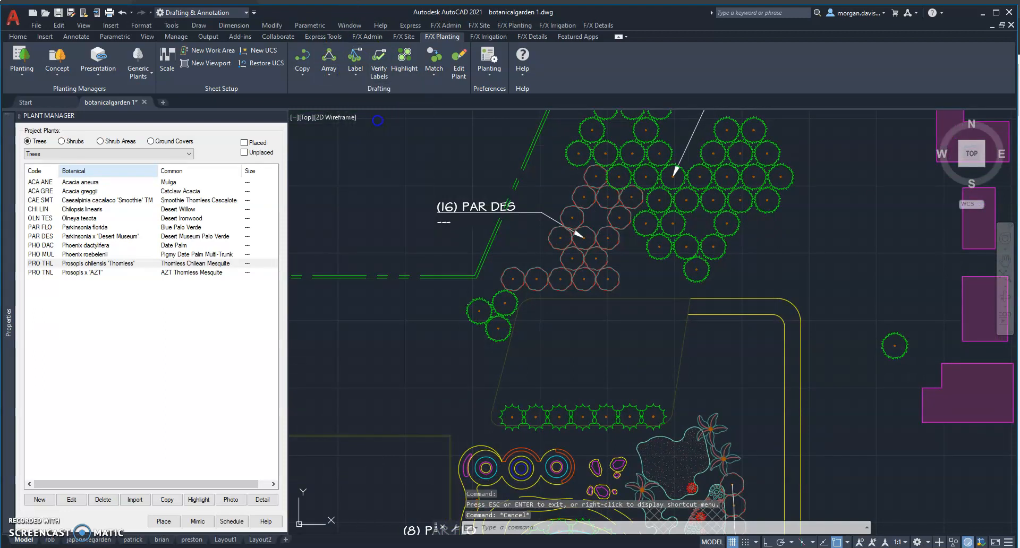
pyautogui.click(712, 425)
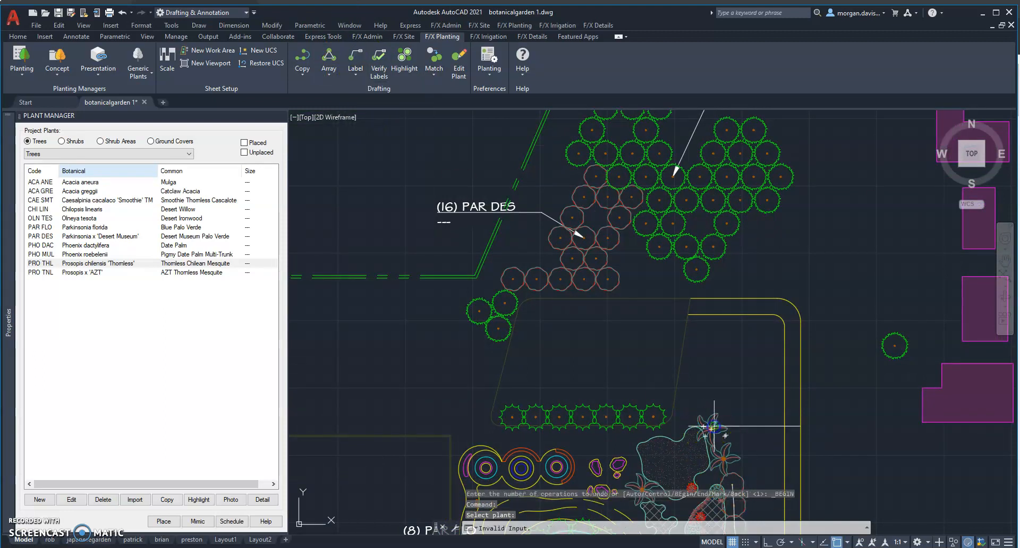
pyautogui.click(724, 396)
pyautogui.click(751, 398)
pyautogui.press('Escape')
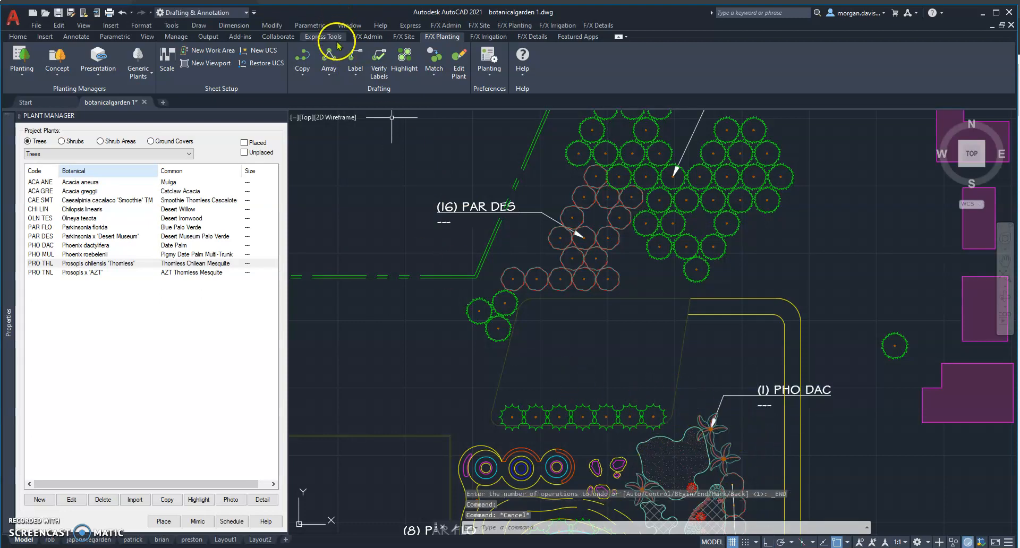
pyautogui.press('Escape')
pyautogui.press('Escape')
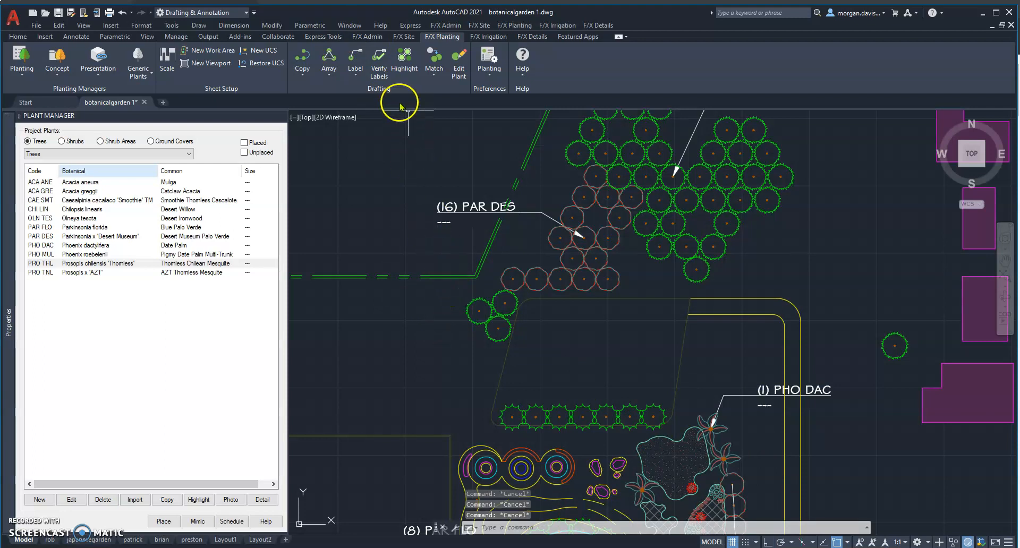
# Label the row of PAR FLO trees with a connecting line from west to east, placing the text above the row and to the west.
pyautogui.click(353, 79)
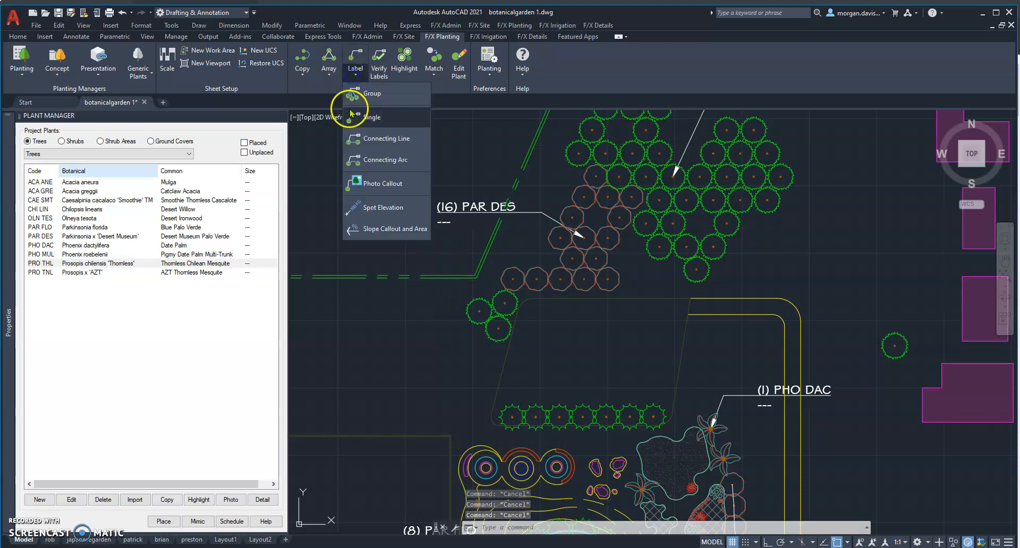
pyautogui.click(376, 140)
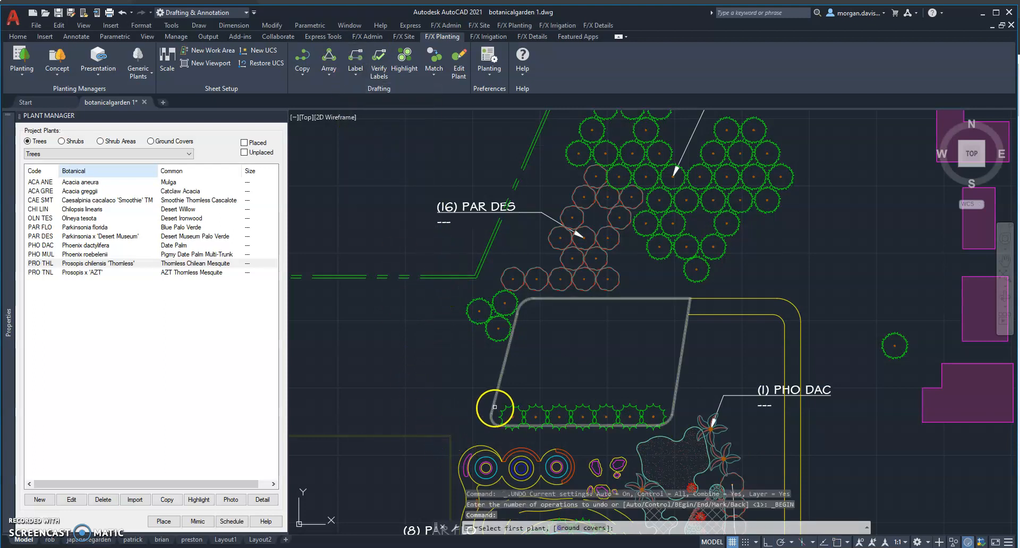
pyautogui.click(512, 406)
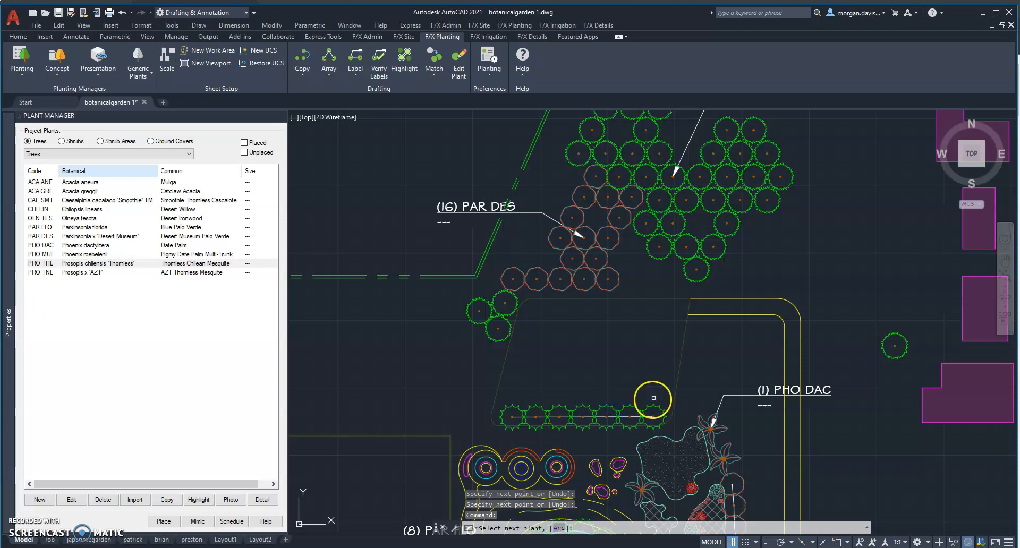
pyautogui.rightClick(633, 406)
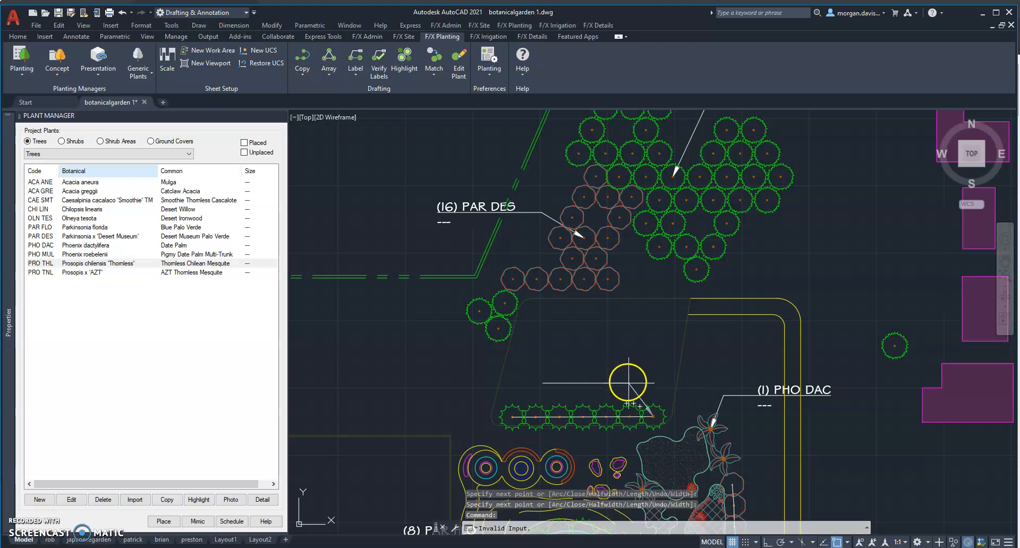
pyautogui.click(647, 387)
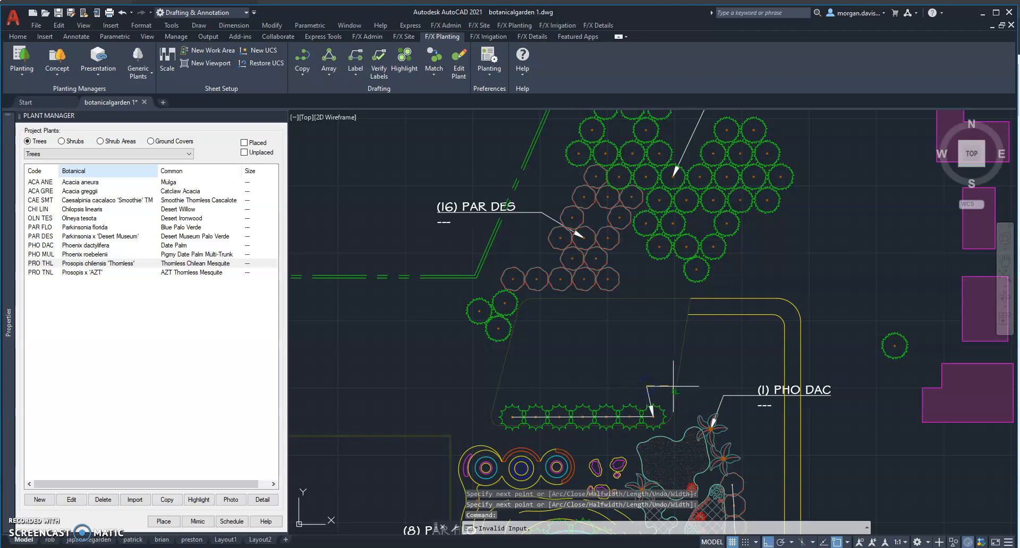
pyautogui.click(619, 385)
pyautogui.press('Escape')
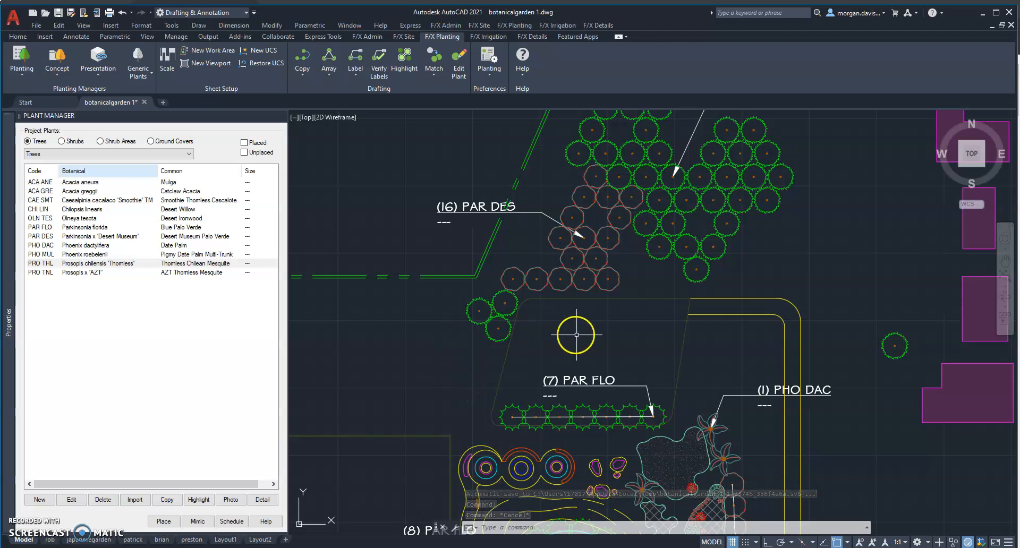
# Label the three PRO THL trees southwest of the large cluster as a group, with the text placed to their southwest.
pyautogui.scroll(-2, 596, 343)
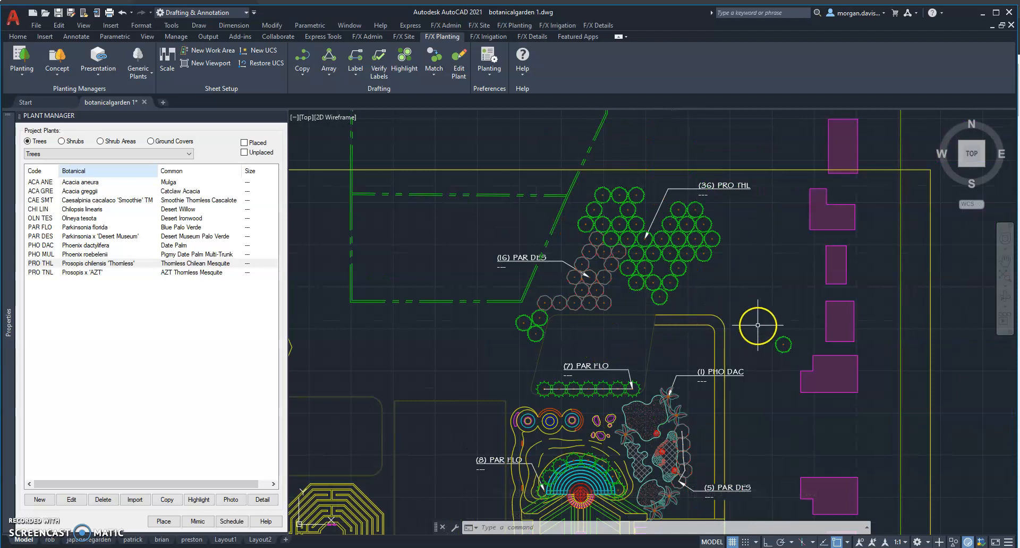
pyautogui.scroll(2, 758, 323)
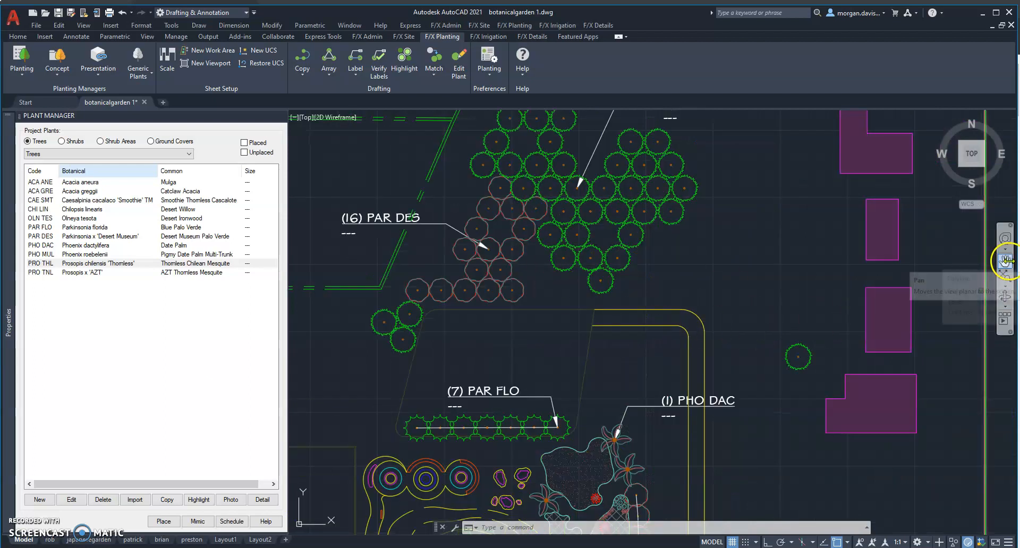
pyautogui.click(1005, 261)
pyautogui.moveTo(579, 293)
pyautogui.mouseDown()
pyautogui.moveTo(585, 330)
pyautogui.moveTo(662, 367)
pyautogui.mouseUp()
pyautogui.moveTo(601, 397); pyautogui.dragTo(600, 389)
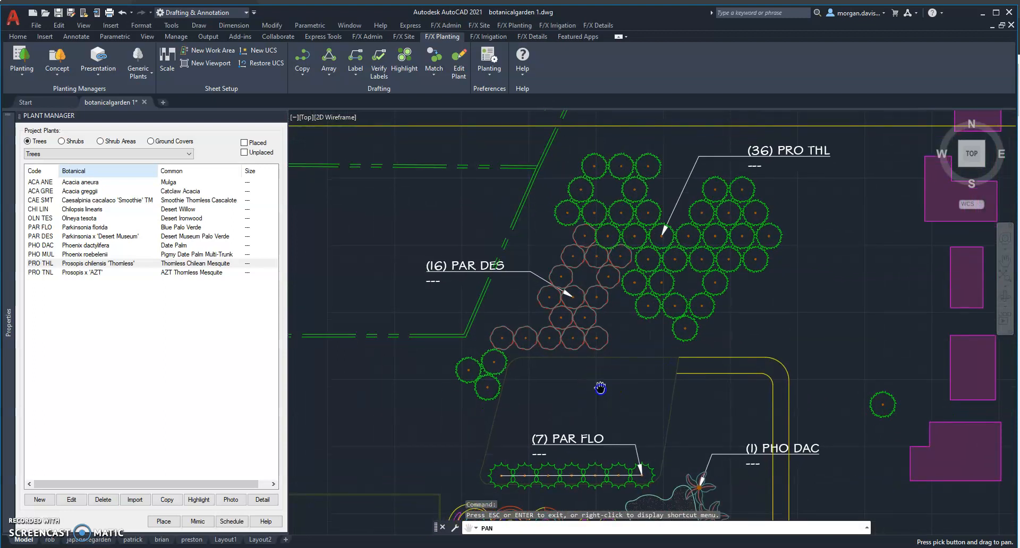
pyautogui.press('Escape')
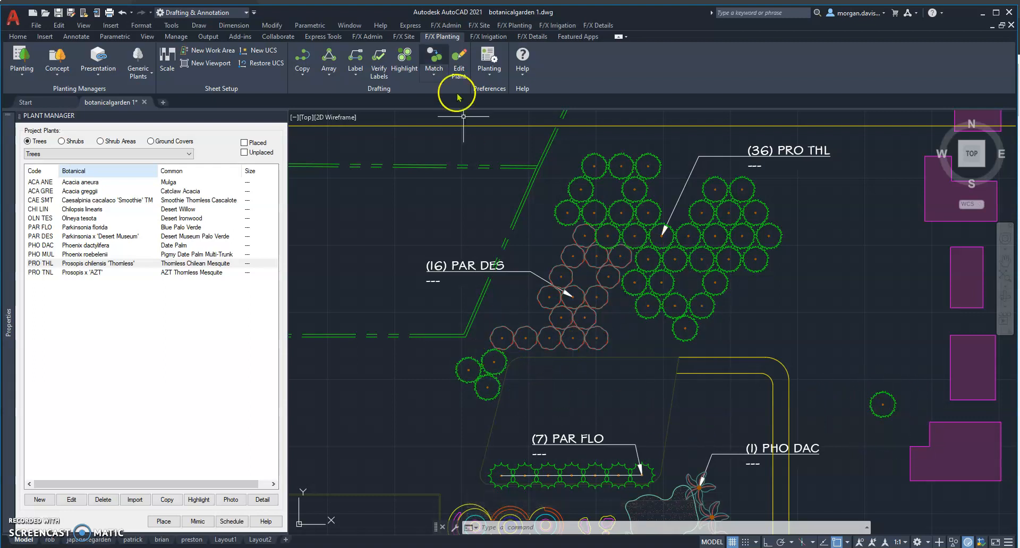
pyautogui.click(357, 74)
pyautogui.click(383, 139)
pyautogui.click(428, 344)
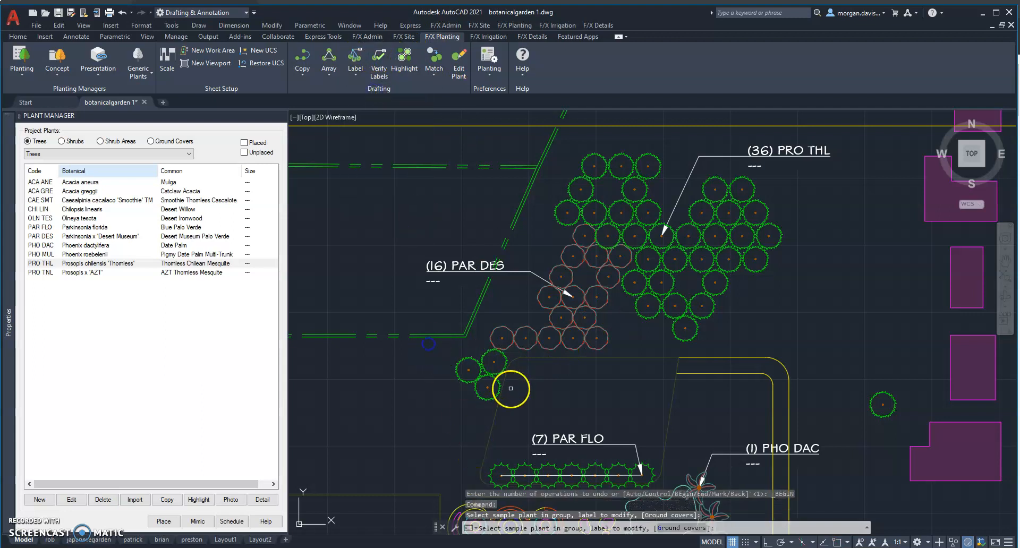
pyautogui.click(455, 364)
pyautogui.click(412, 340)
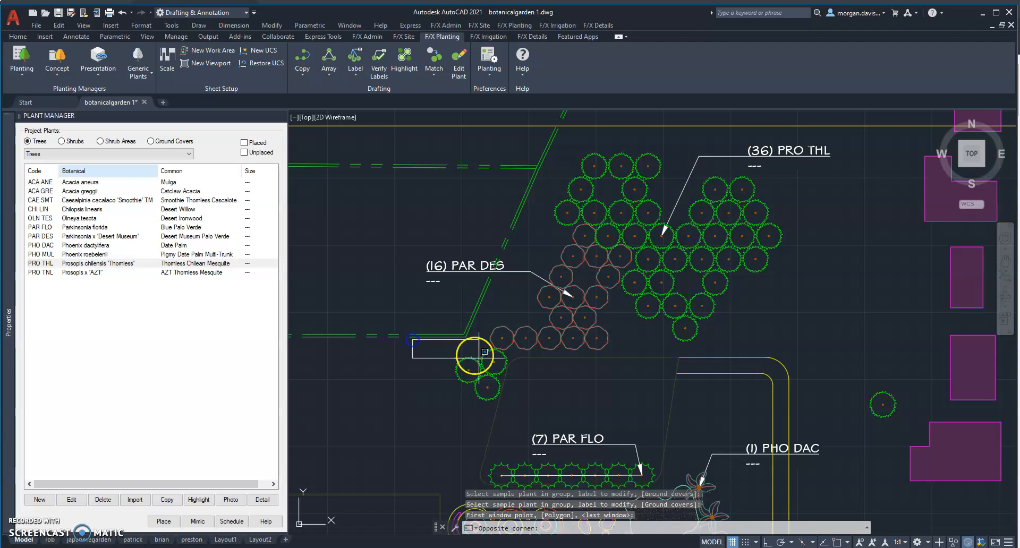
pyautogui.click(530, 398)
pyautogui.click(443, 396)
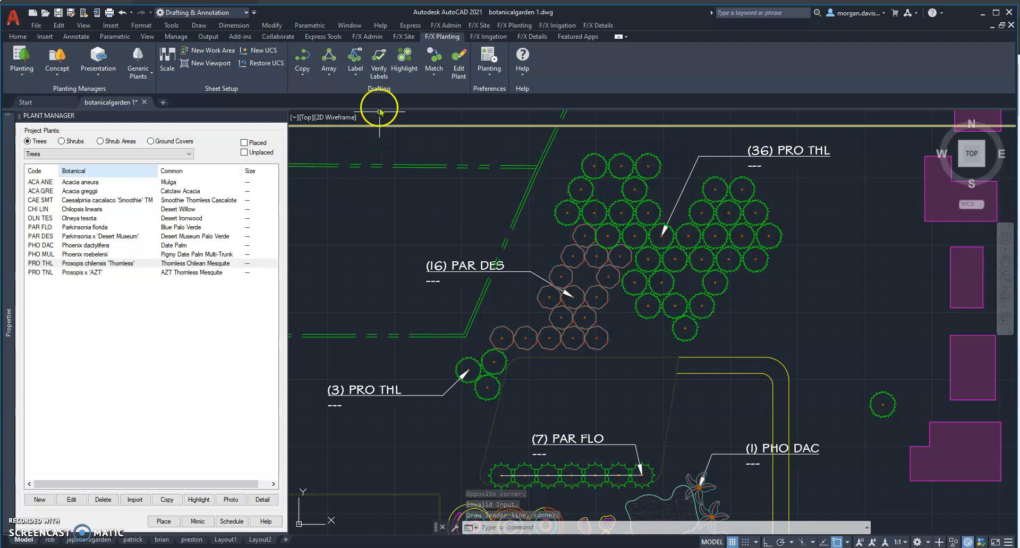
# Verify the plant labels to find unlabeled and doubly labeled trees, and clear the markers from the plan.
pyautogui.click(379, 75)
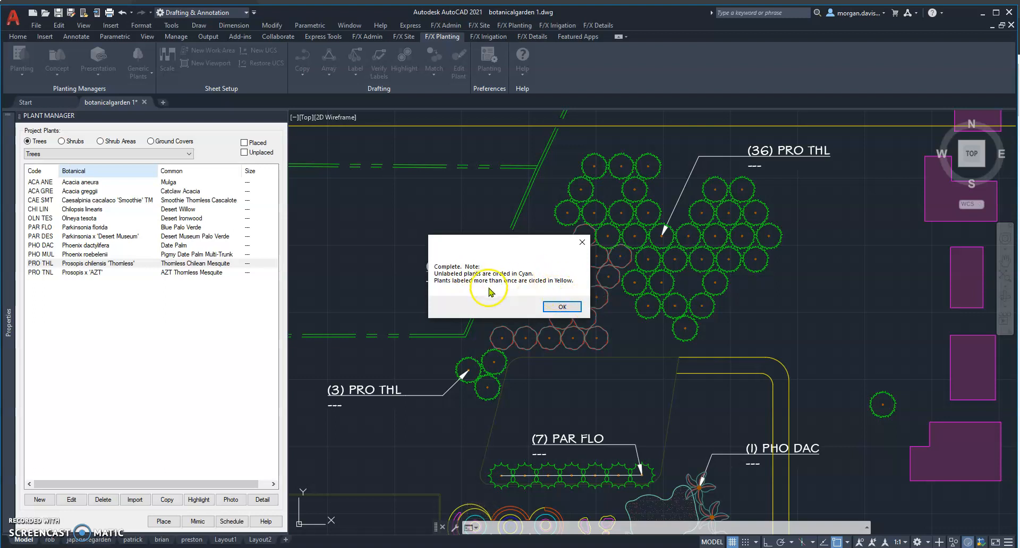
pyautogui.click(570, 307)
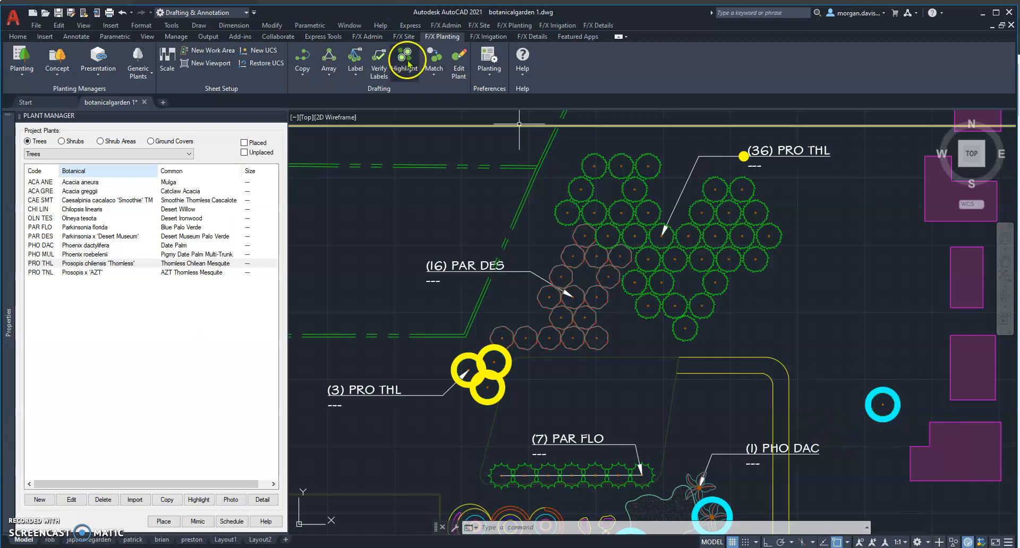
pyautogui.click(406, 61)
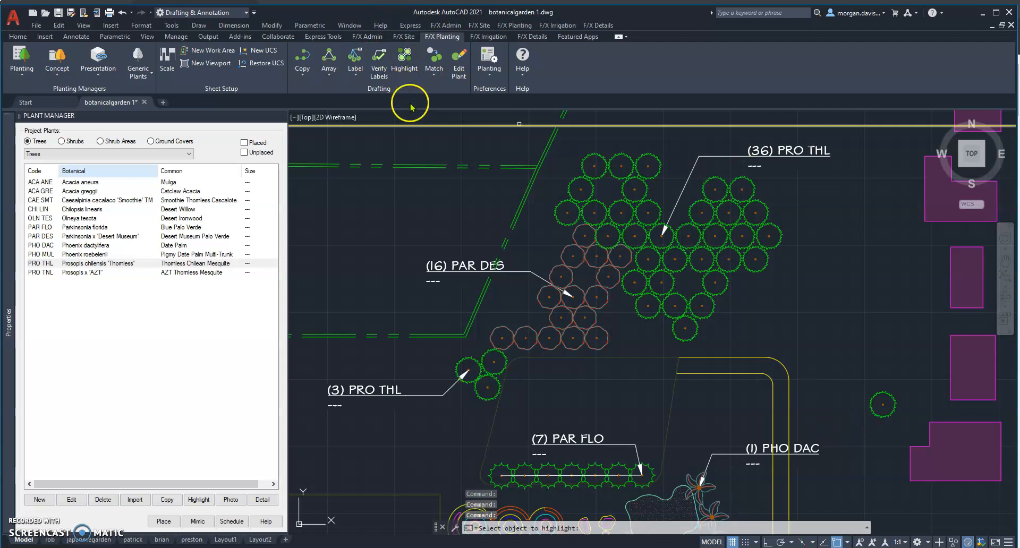
pyautogui.press('Escape')
# Replace the large PRO THL cluster's label with a new group label whose window excludes the three southwestern trees, placing the text above the cluster.
pyautogui.click(786, 153)
pyautogui.press('Delete')
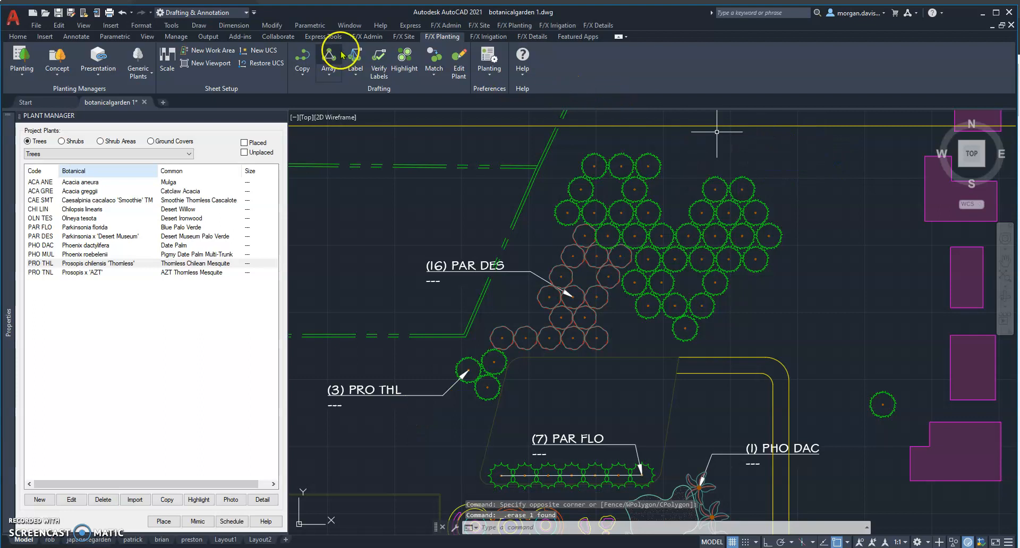
pyautogui.click(585, 154)
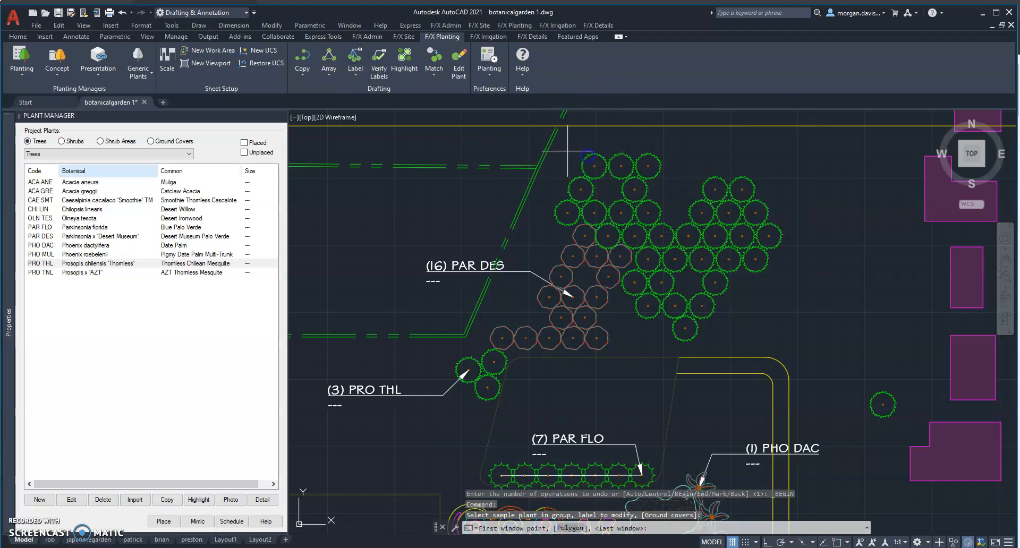
pyautogui.click(502, 134)
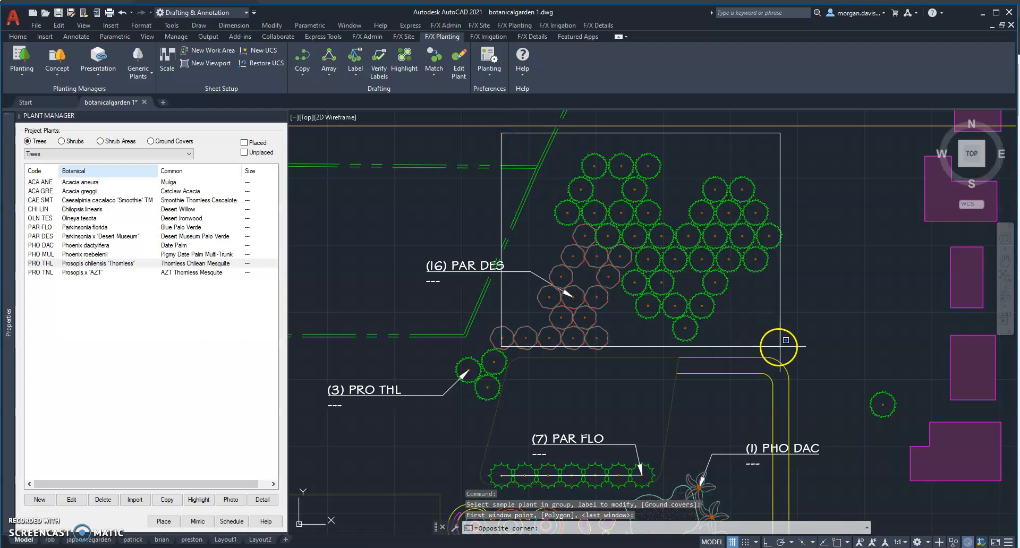
pyautogui.click(804, 343)
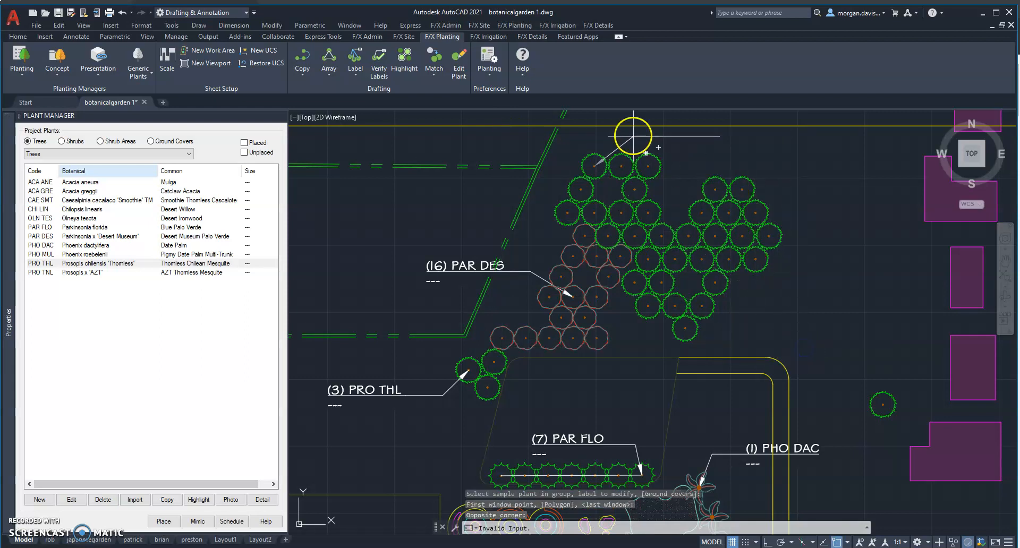
pyautogui.click(673, 140)
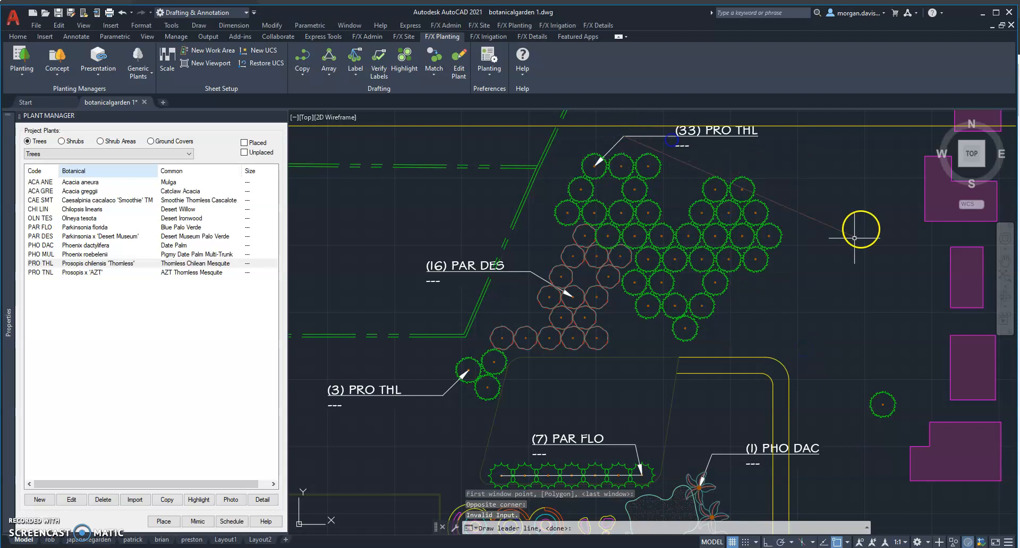
pyautogui.press('Return')
# Move the large cluster's PRO THL label so its arrow points to a tree farther inside the cluster, and stretch its leader landing upward.
pyautogui.click(649, 147)
pyautogui.click(609, 126)
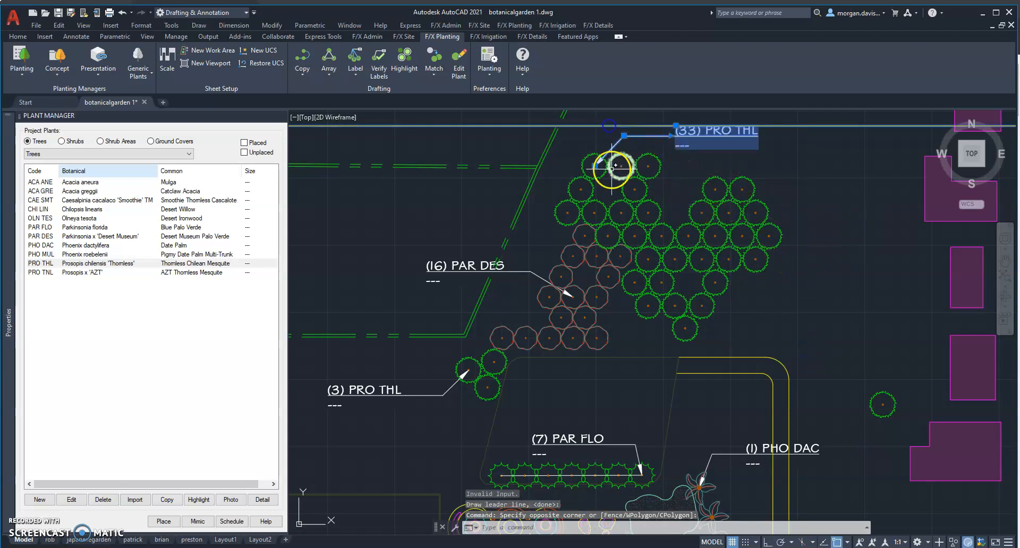
pyautogui.write('m')
pyautogui.press('Return')
pyautogui.click(605, 167)
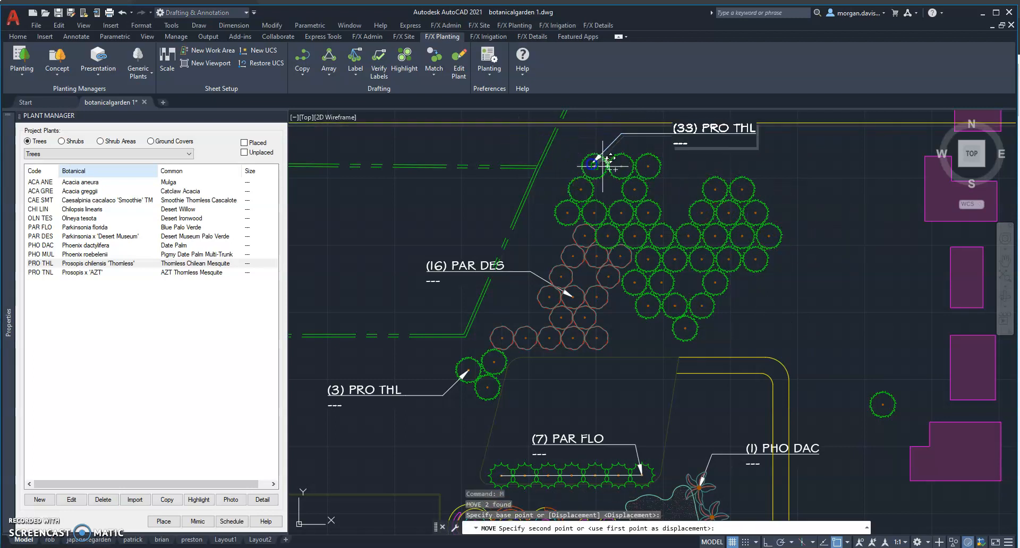
pyautogui.click(650, 213)
pyautogui.click(756, 180)
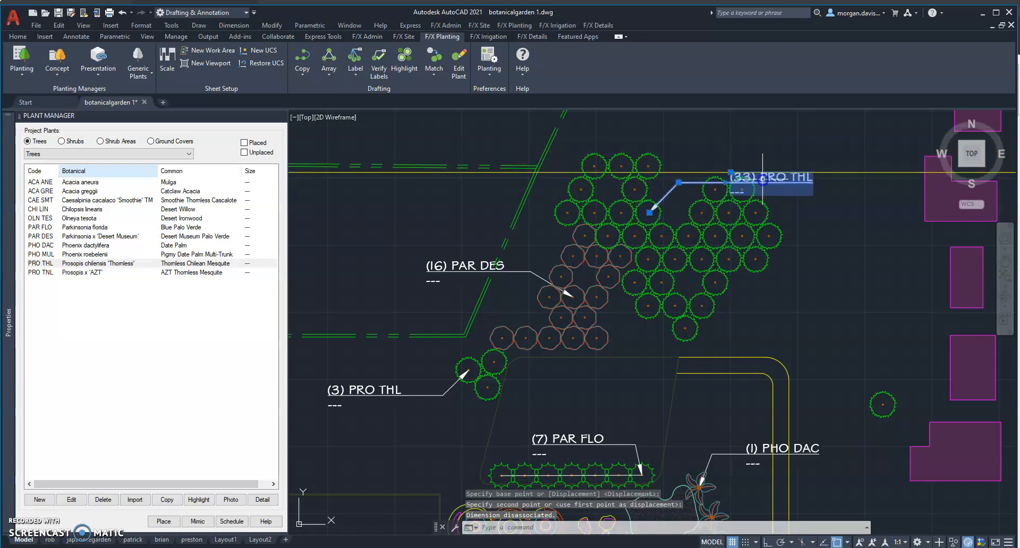
pyautogui.click(679, 182)
pyautogui.click(686, 163)
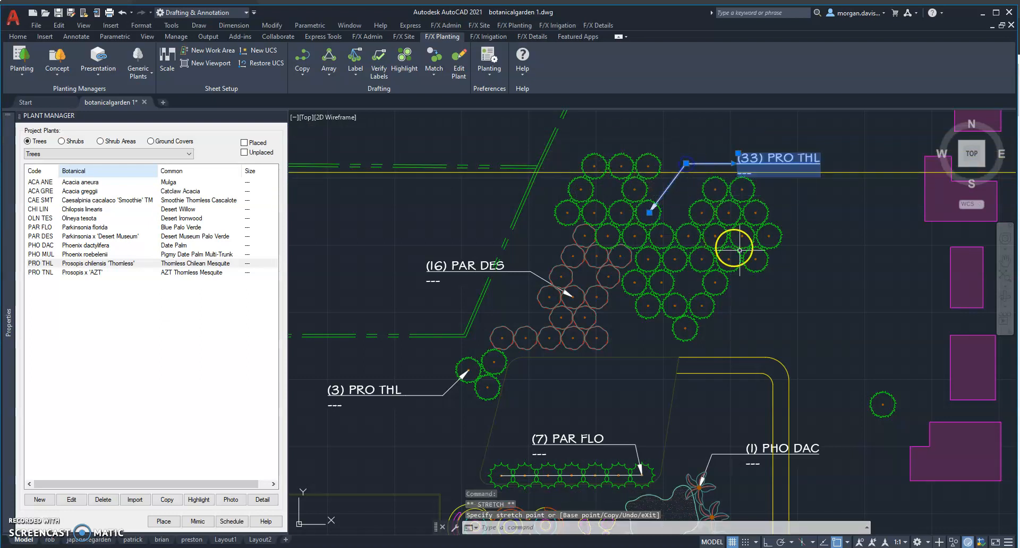
pyautogui.press('Escape')
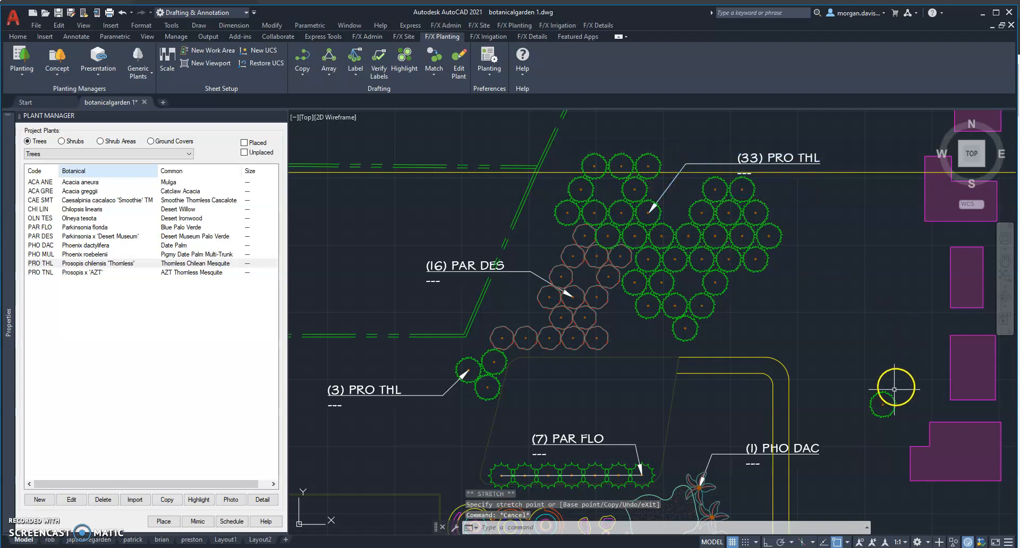
# Place a single plant label on the lone tree at the plan's east side, with the text to the west, and stretch its leader landing upward.
pyautogui.click(378, 78)
pyautogui.click(376, 101)
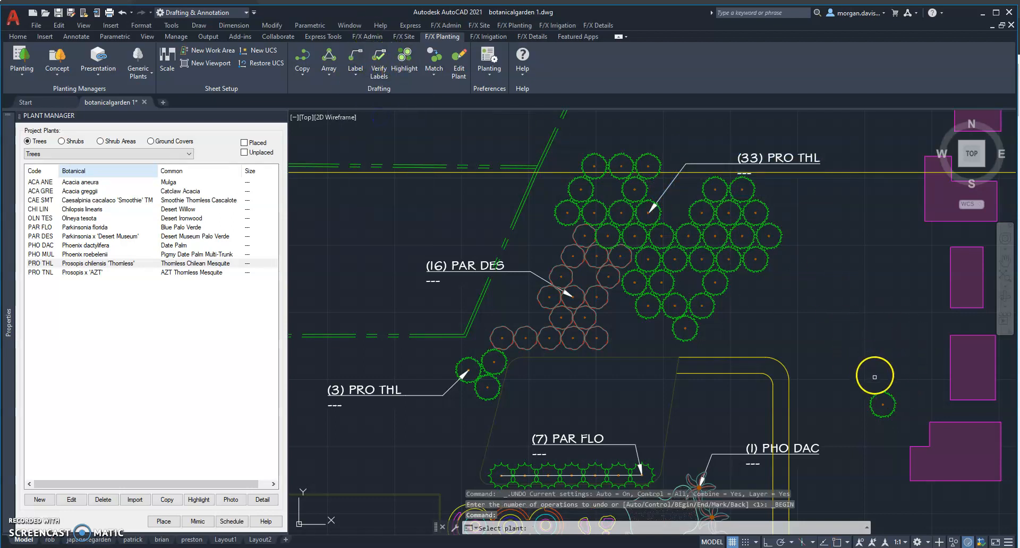
pyautogui.click(877, 393)
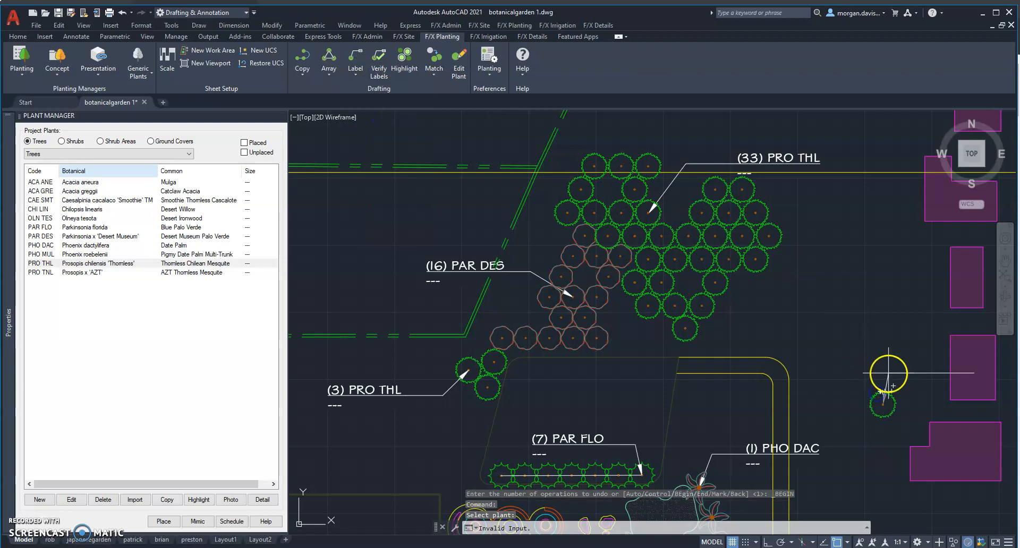
pyautogui.click(859, 378)
pyautogui.click(843, 370)
pyautogui.press('Escape')
pyautogui.click(823, 380)
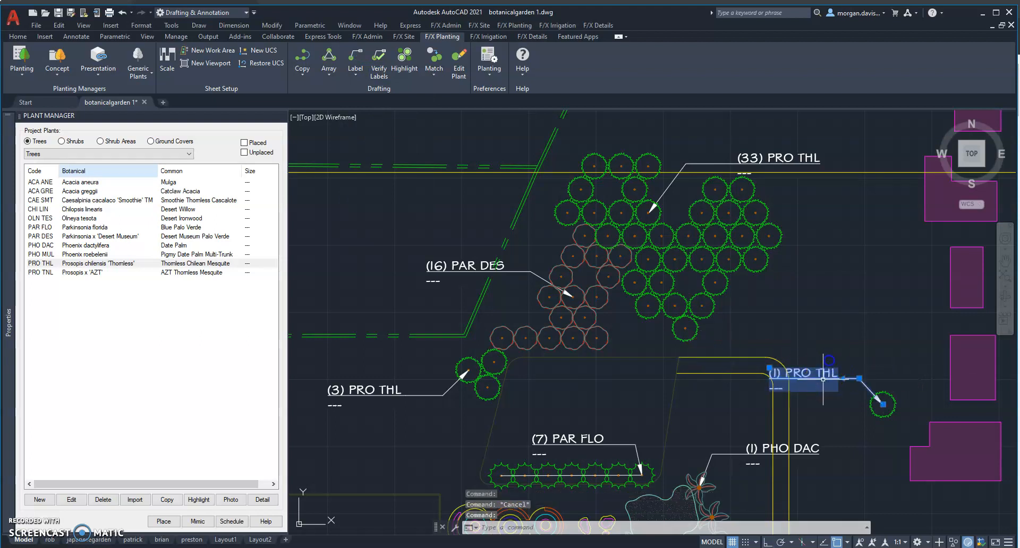
pyautogui.click(859, 378)
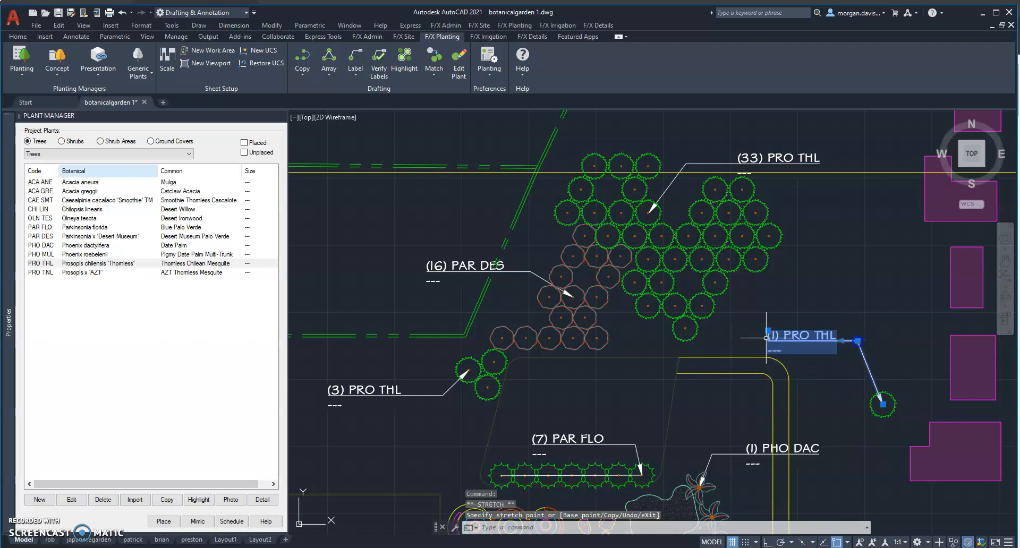
pyautogui.press('Escape')
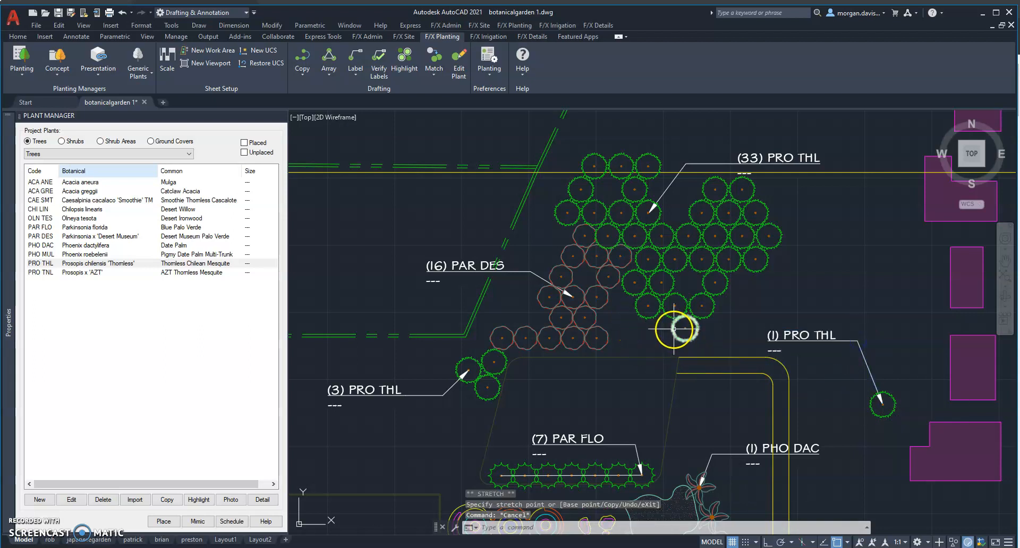
# Examine the PAR DES group label and the dashed line of text beneath its plant code.
pyautogui.scroll(-1, 673, 327)
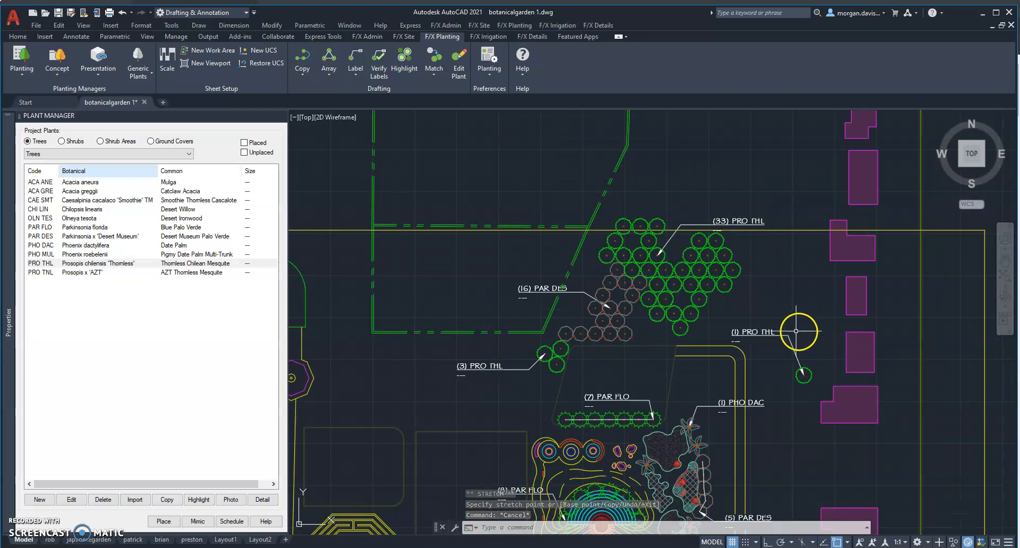
pyautogui.scroll(4, 540, 279)
pyautogui.click(525, 268)
pyautogui.click(489, 324)
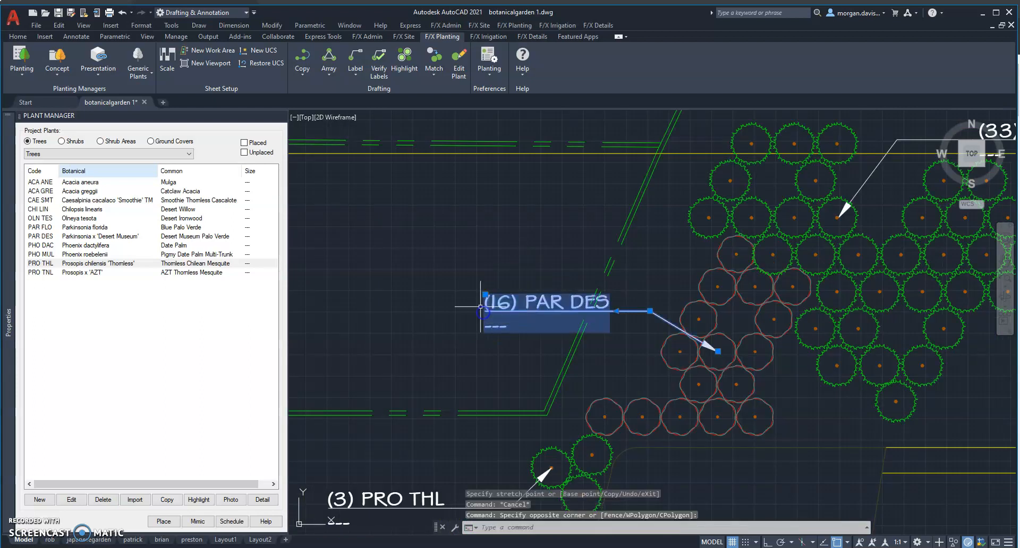
pyautogui.press('Escape')
pyautogui.scroll(-2, 565, 324)
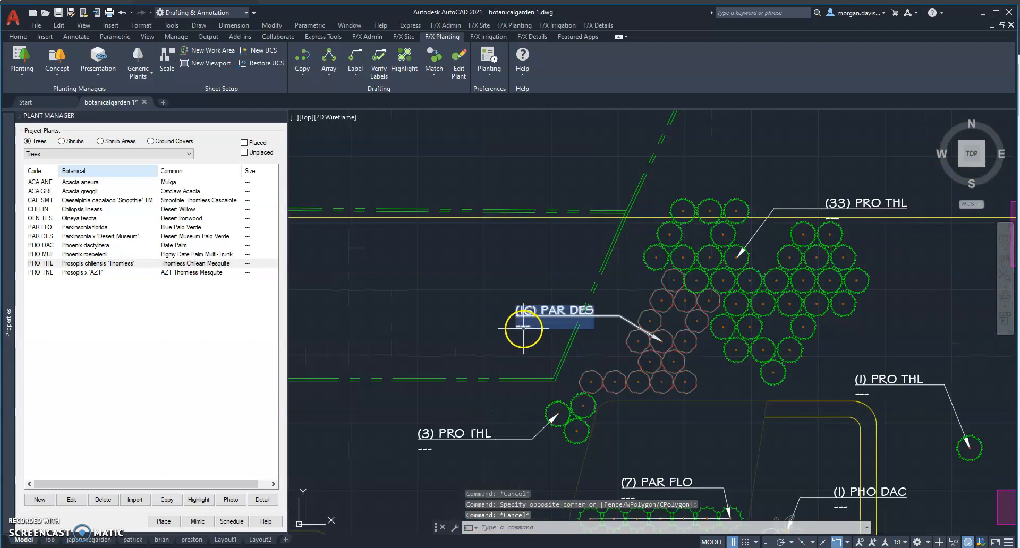
pyautogui.scroll(2, 524, 328)
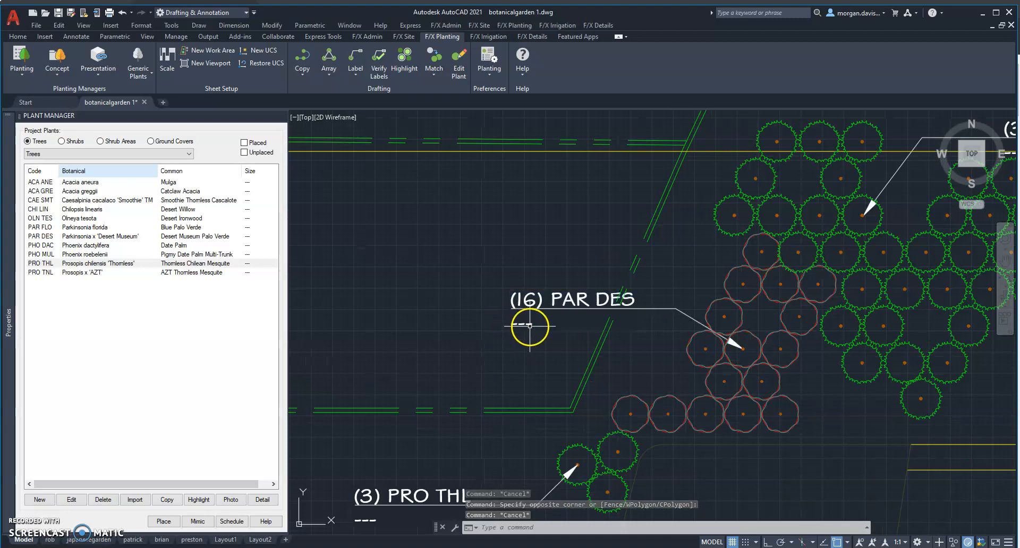
# Open the Land F/X planting preferences and compare the Blocks and MLeaders callout styles available for plant labels.
pyautogui.scroll(-4, 534, 329)
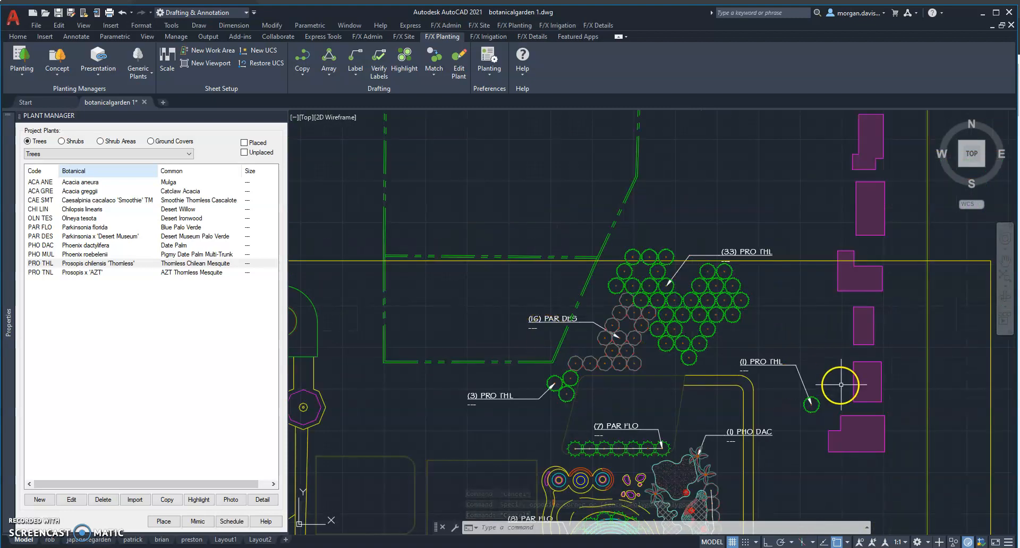
pyautogui.scroll(4, 633, 355)
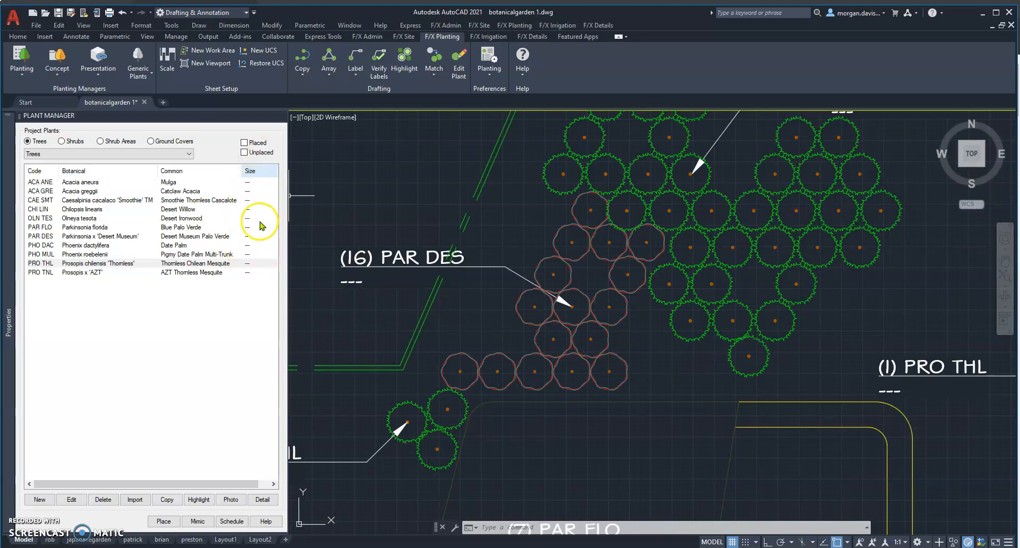
pyautogui.scroll(-4, 479, 303)
pyautogui.scroll(2, 438, 294)
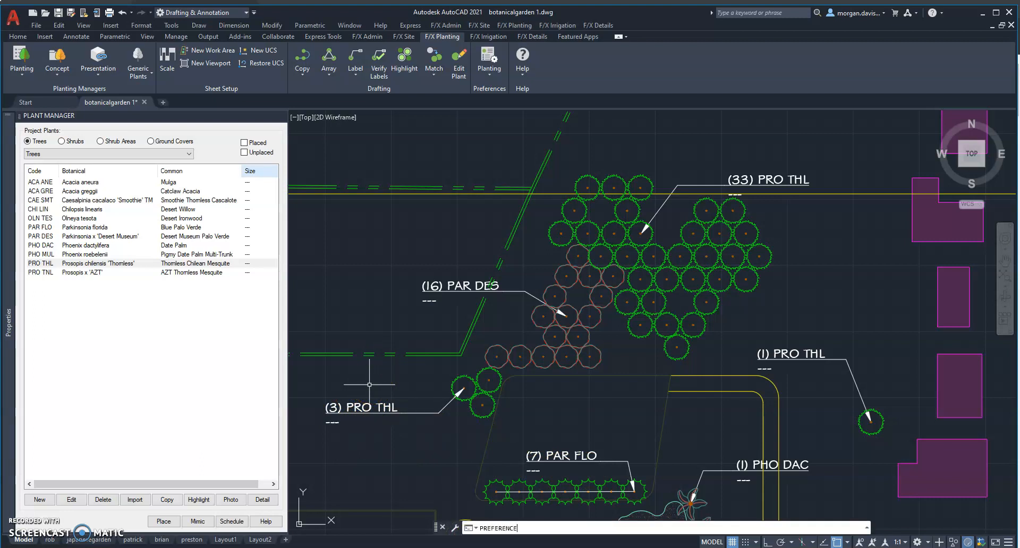
pyautogui.write('SPLANTING')
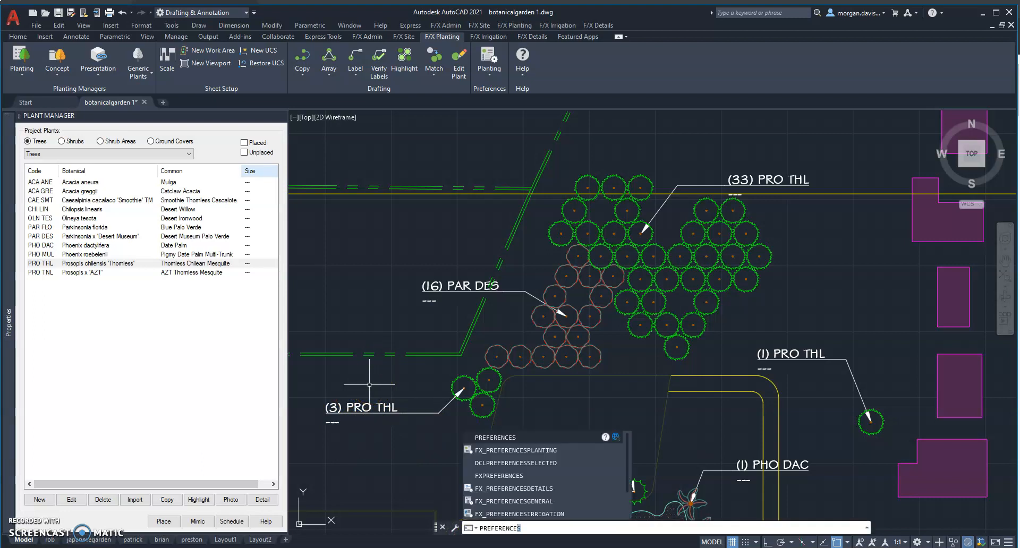
pyautogui.click(515, 453)
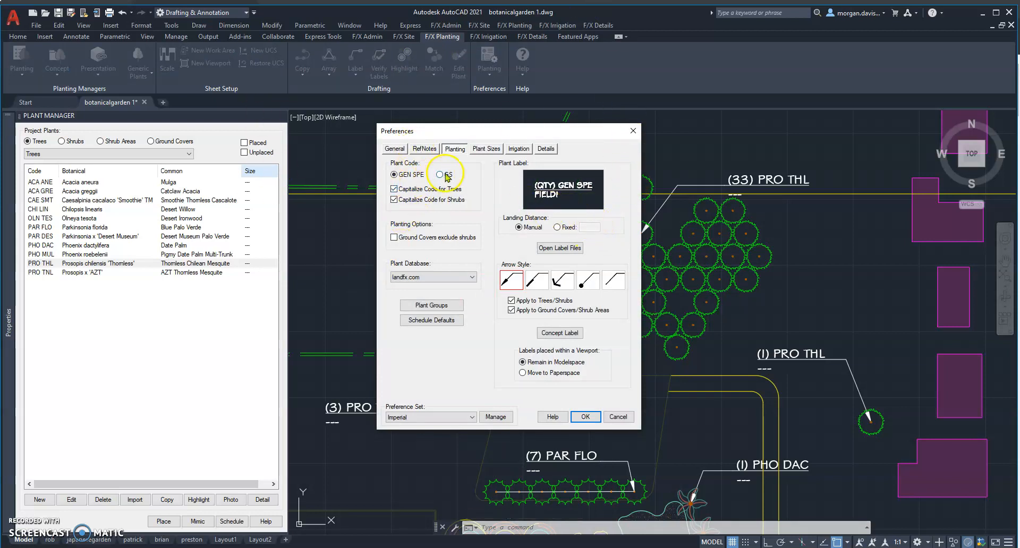
pyautogui.click(565, 191)
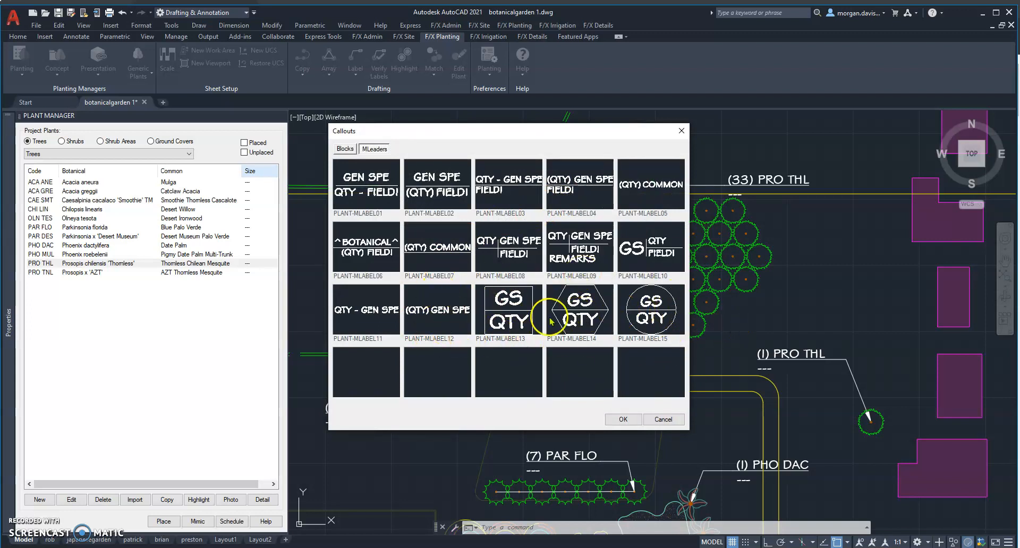
pyautogui.click(344, 149)
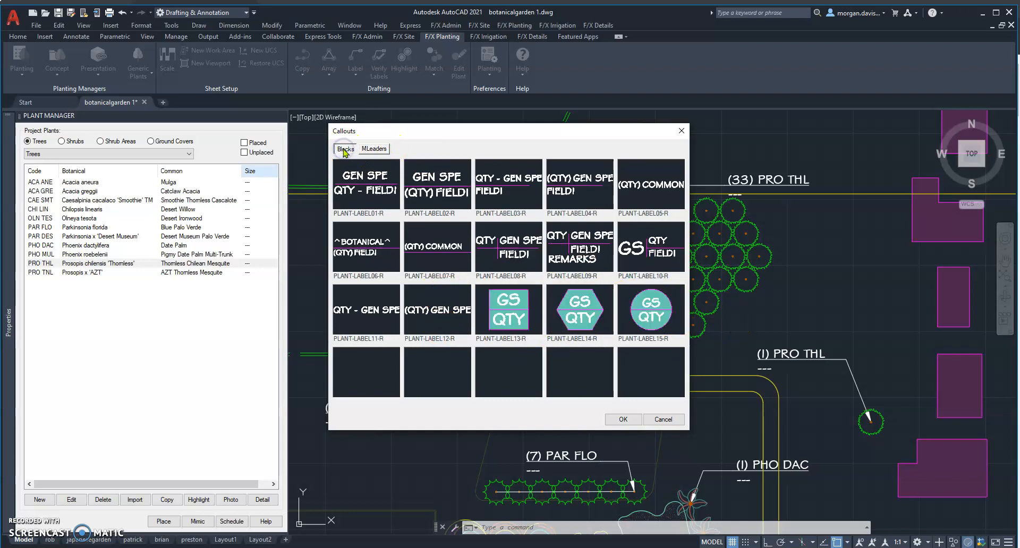
pyautogui.click(378, 151)
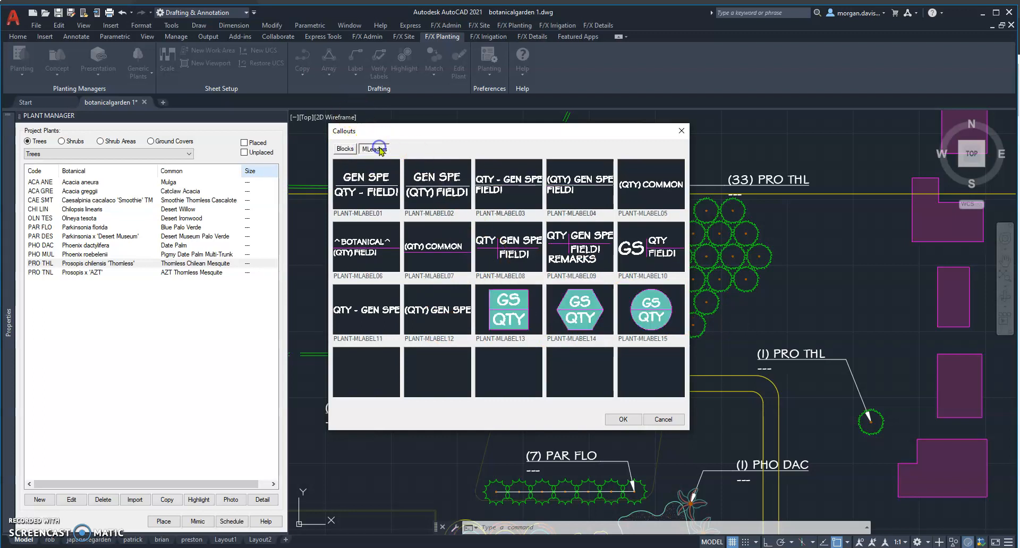
pyautogui.click(349, 150)
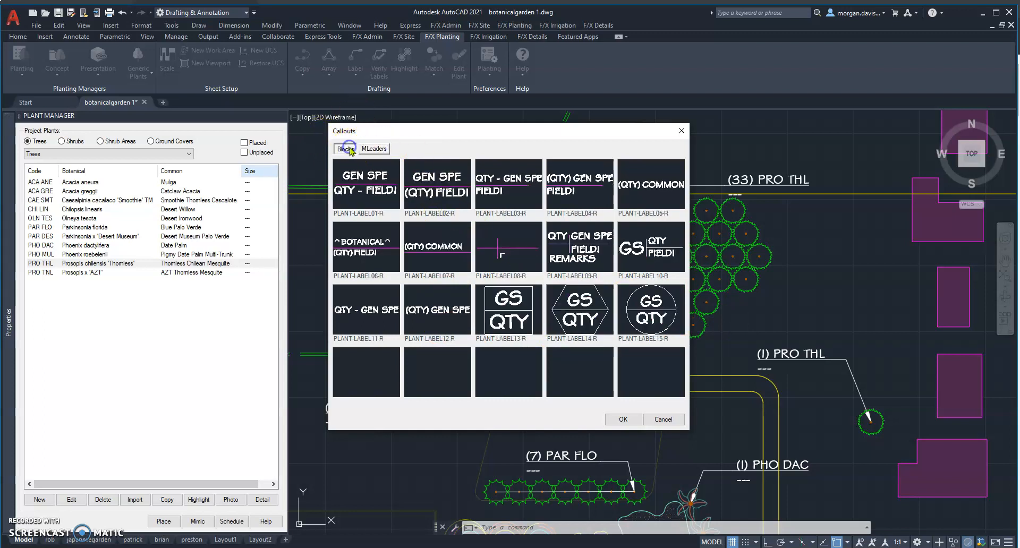
pyautogui.click(379, 149)
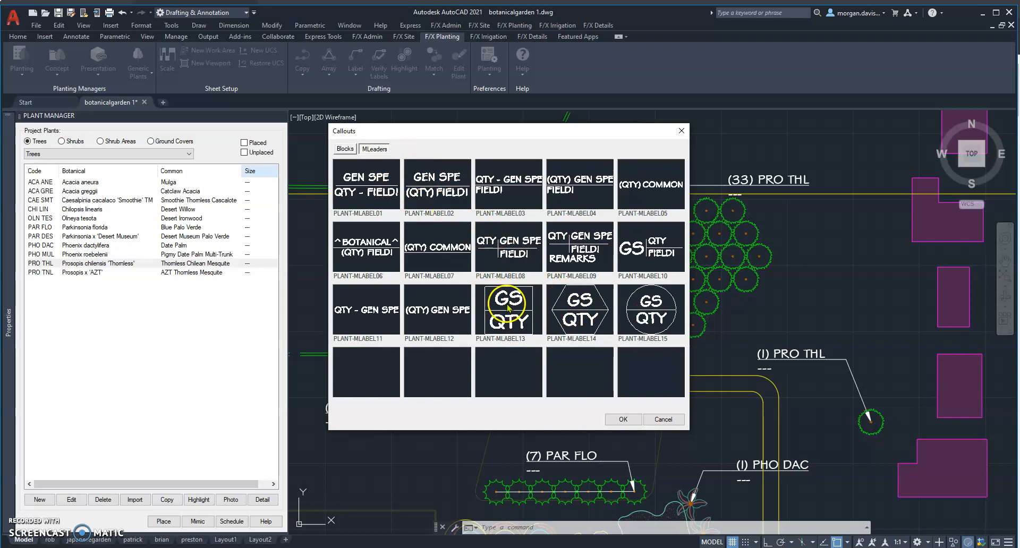
# Set the plant label style to the circular MLeader callout PLANT-MLABEL15 and save the preferences.
pyautogui.click(659, 319)
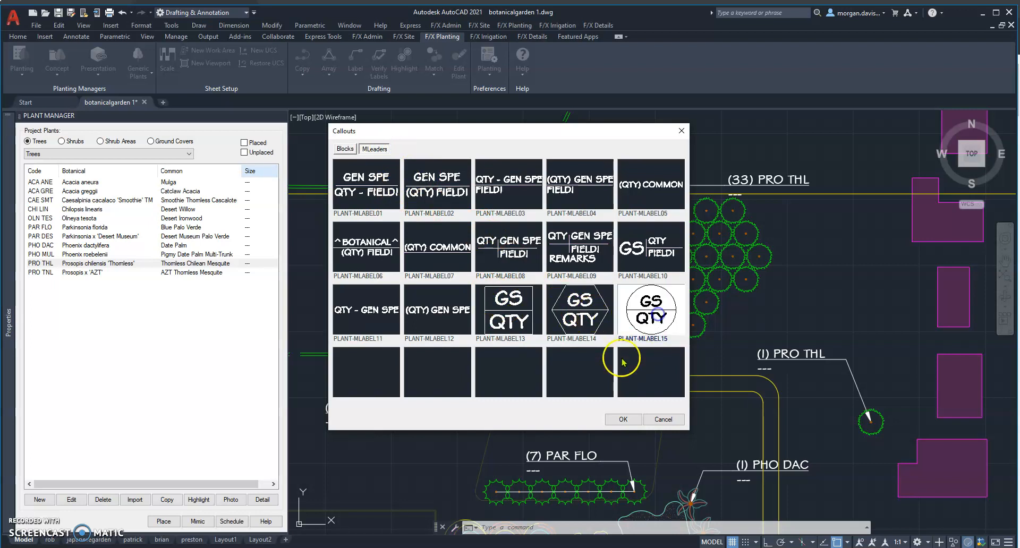
pyautogui.click(621, 419)
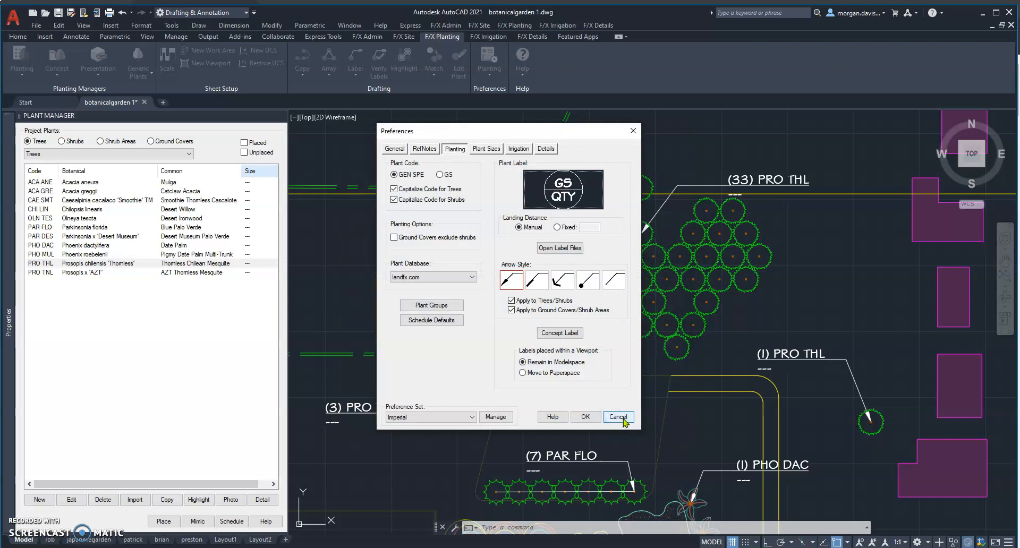
pyautogui.click(586, 417)
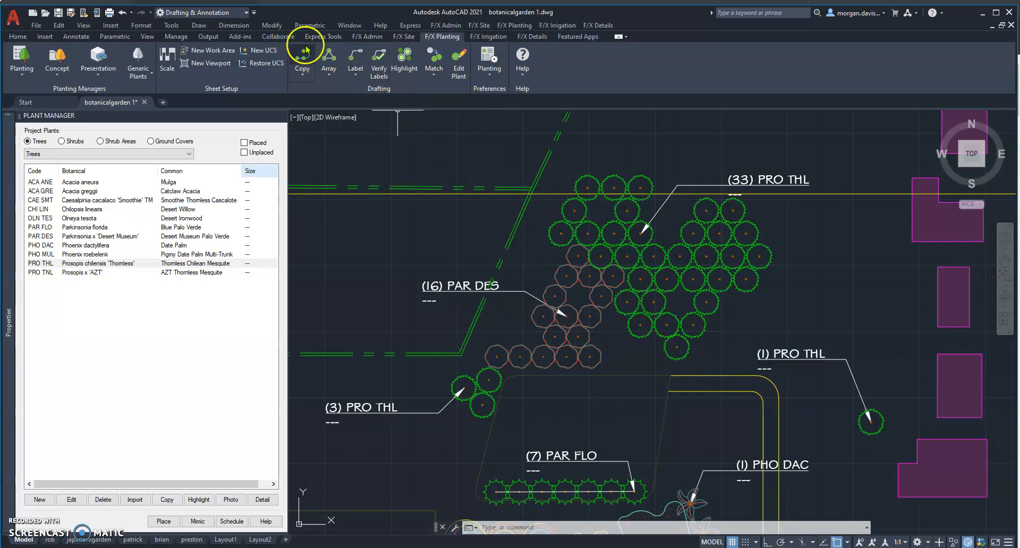
# Place a circular-style plant label on the lone tree at the plan's east side, with its text to the east.
pyautogui.click(870, 420)
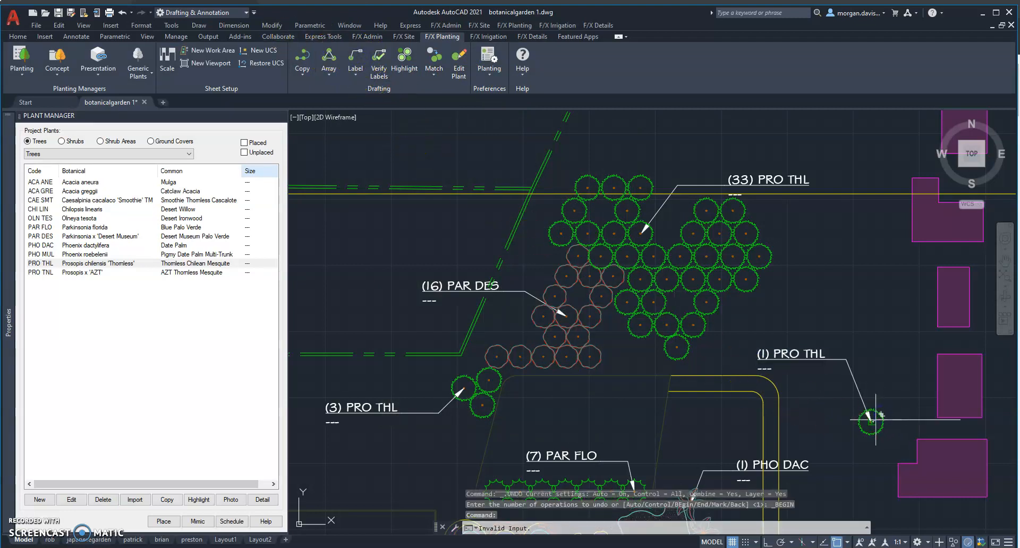
pyautogui.click(905, 359)
pyautogui.scroll(2, 927, 375)
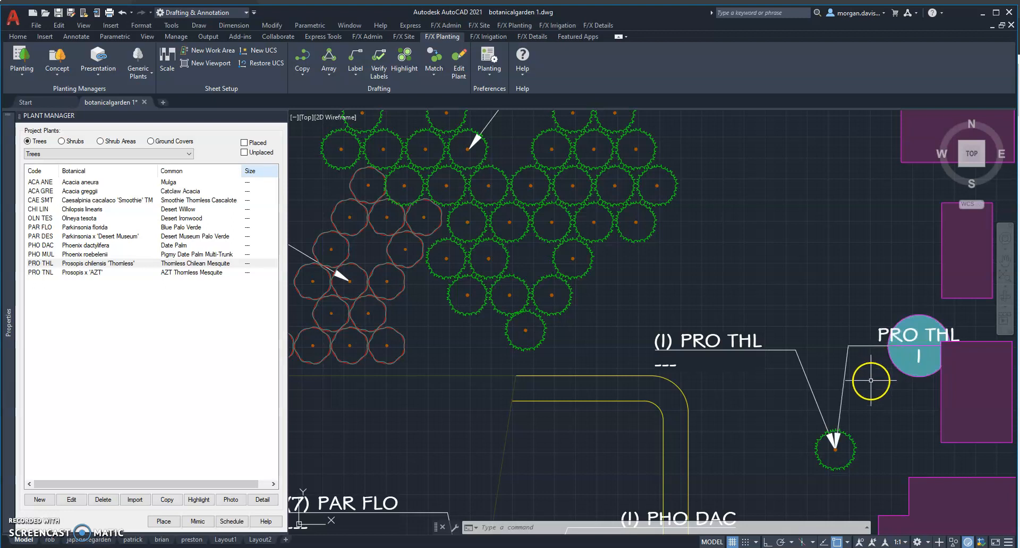
# Delete the circular plant label from the lone eastern tree, keeping its original label.
pyautogui.click(913, 383)
pyautogui.click(872, 335)
pyautogui.press('Delete')
# Examine the tree size fields in the Plant Sizes preferences, checking the other preference pages too, and leave without saving.
pyautogui.scroll(-4, 869, 336)
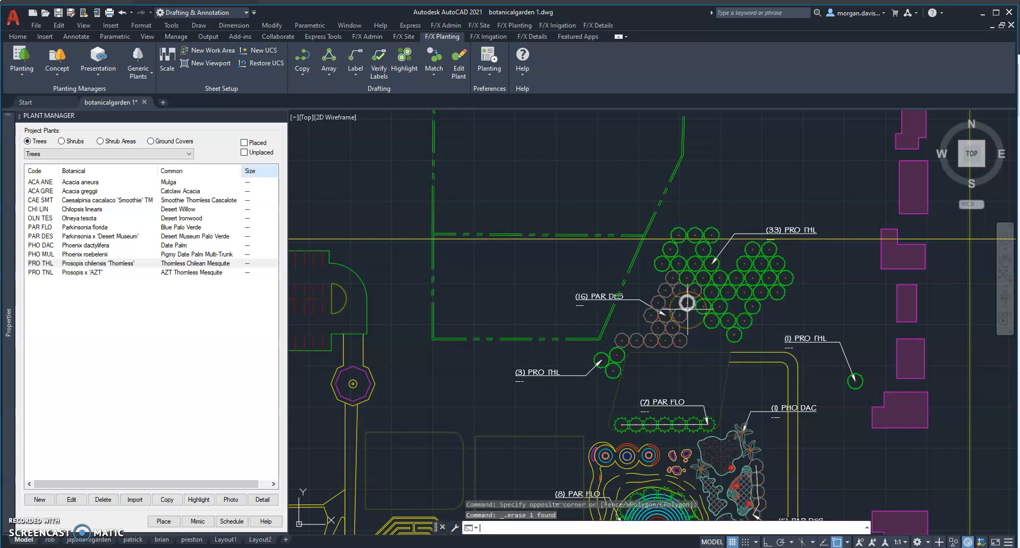
pyautogui.press('Down')
pyautogui.press('Return')
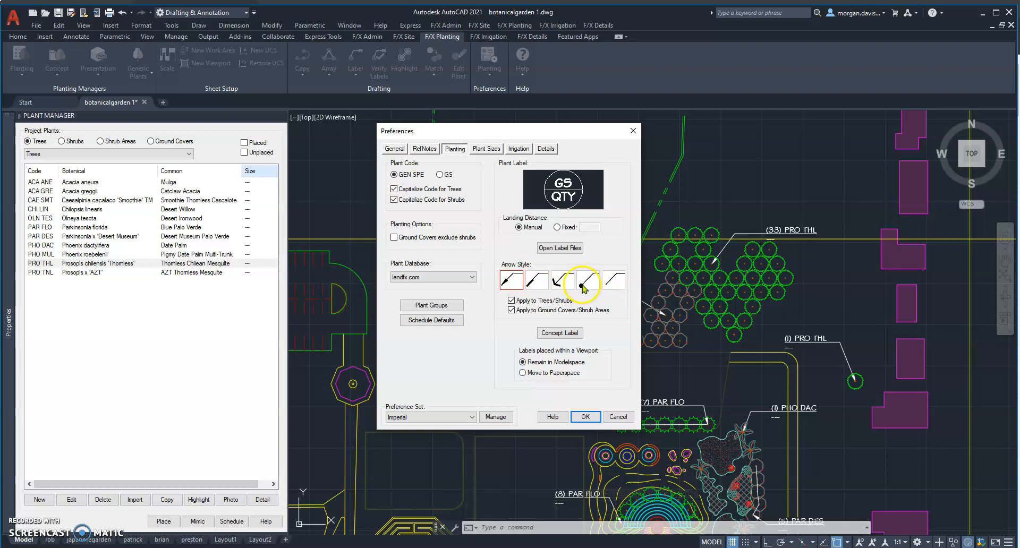
pyautogui.click(488, 150)
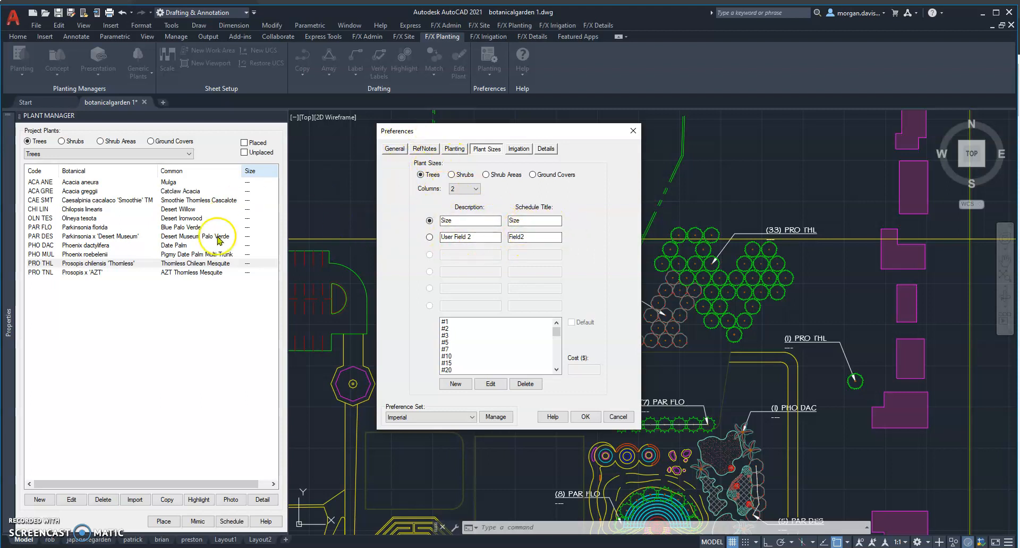
pyautogui.click(394, 149)
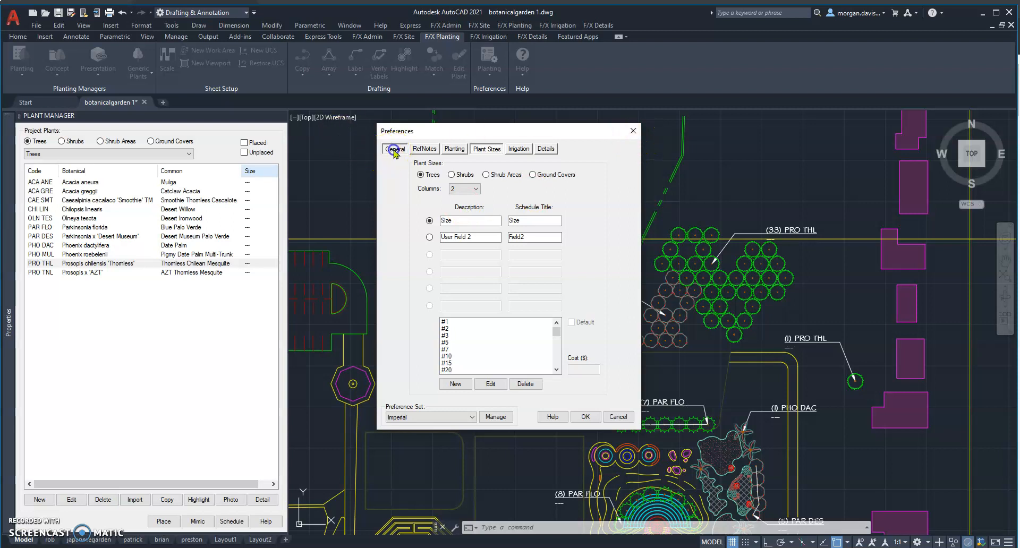
pyautogui.click(425, 149)
pyautogui.click(454, 149)
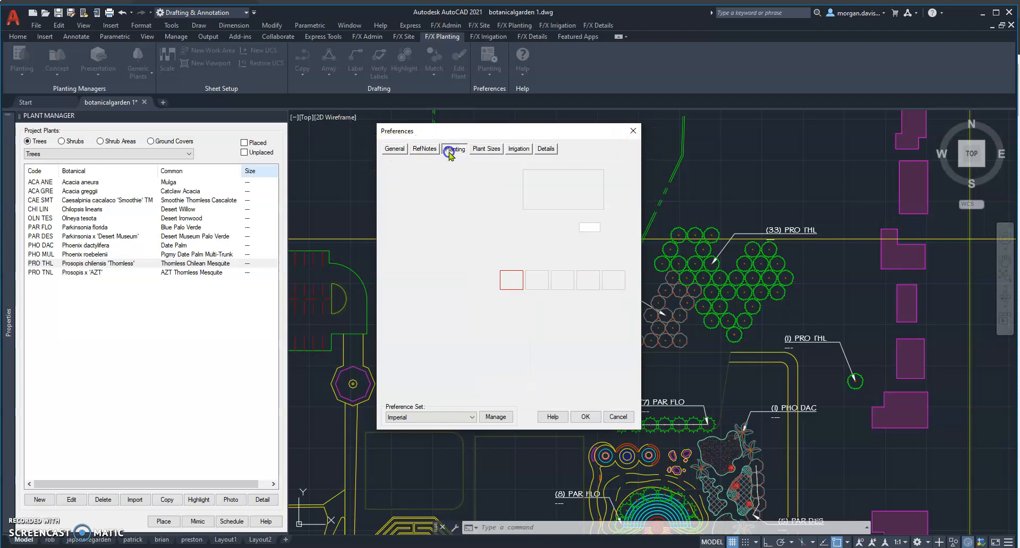
pyautogui.click(487, 150)
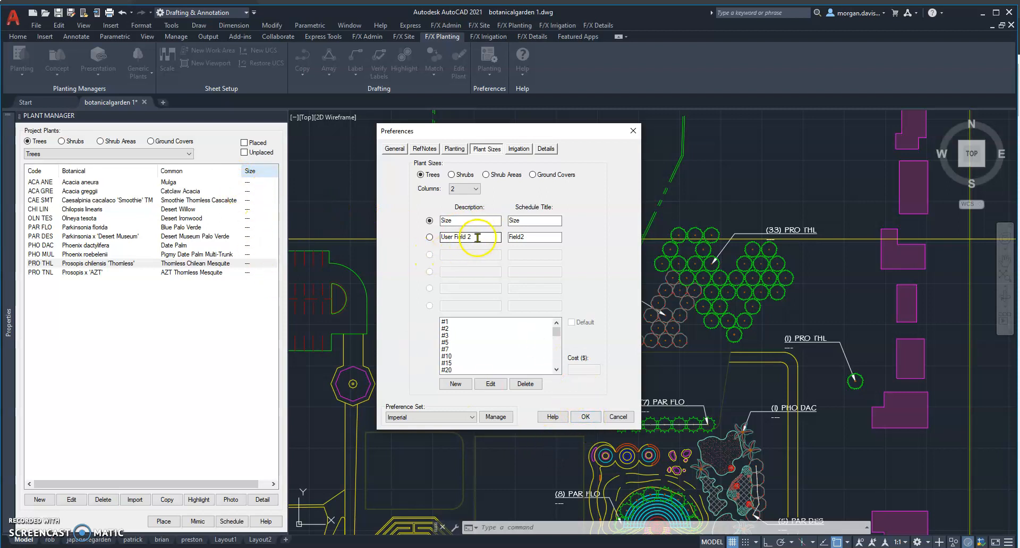
pyautogui.click(618, 417)
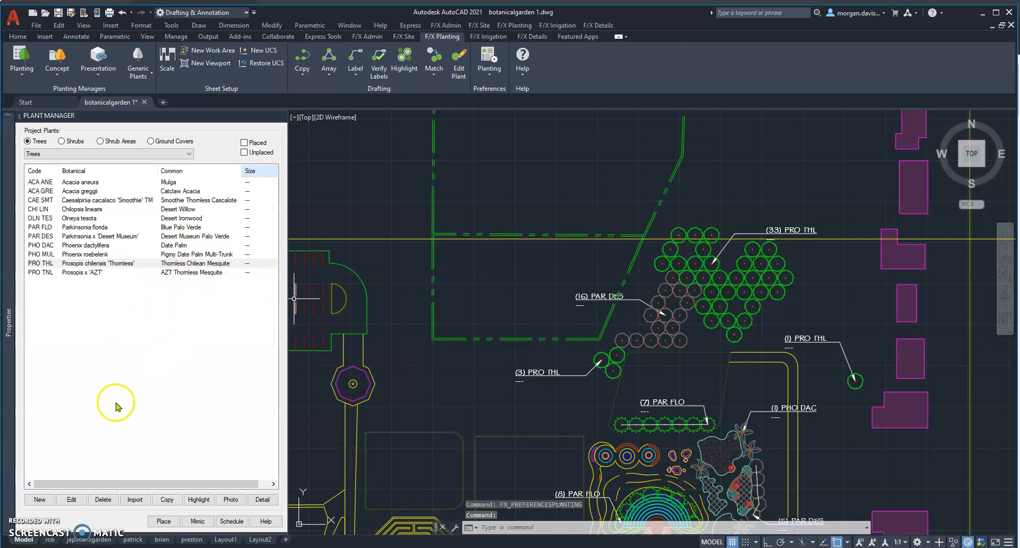
# Review the plant info of Acacia aneura, including its User Field 2 options and symbol width, and close it without changes.
pyautogui.click(94, 218)
pyautogui.click(91, 183)
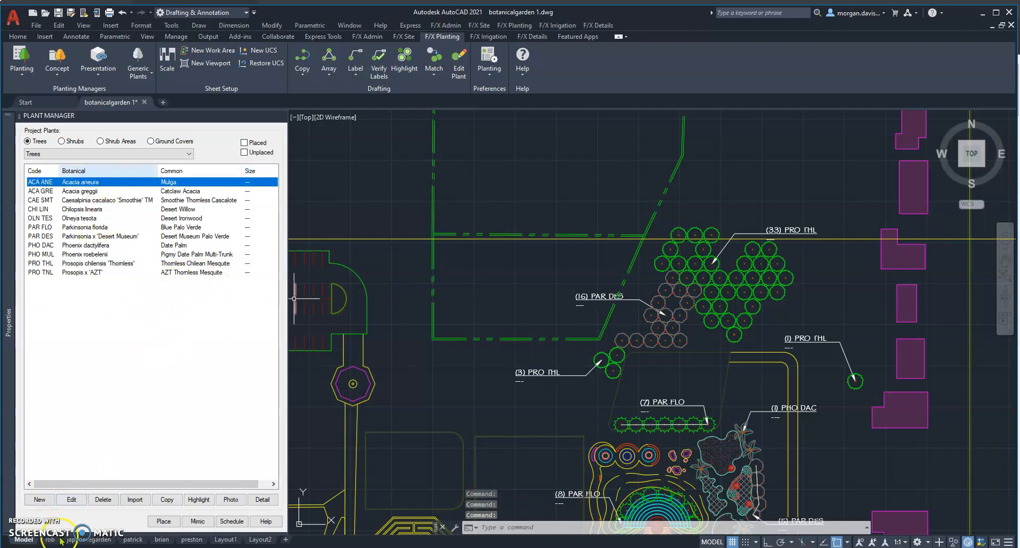
pyautogui.click(82, 501)
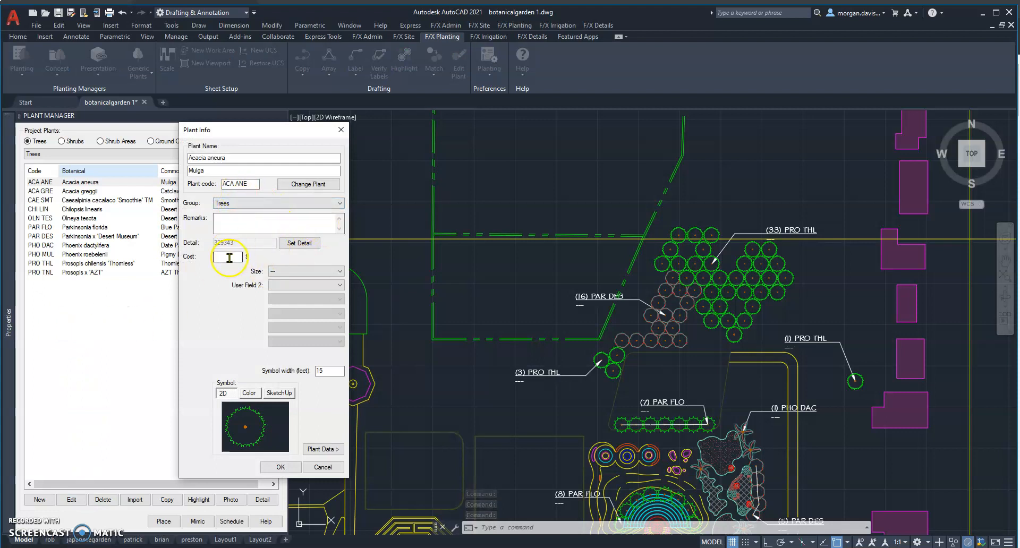
pyautogui.click(303, 284)
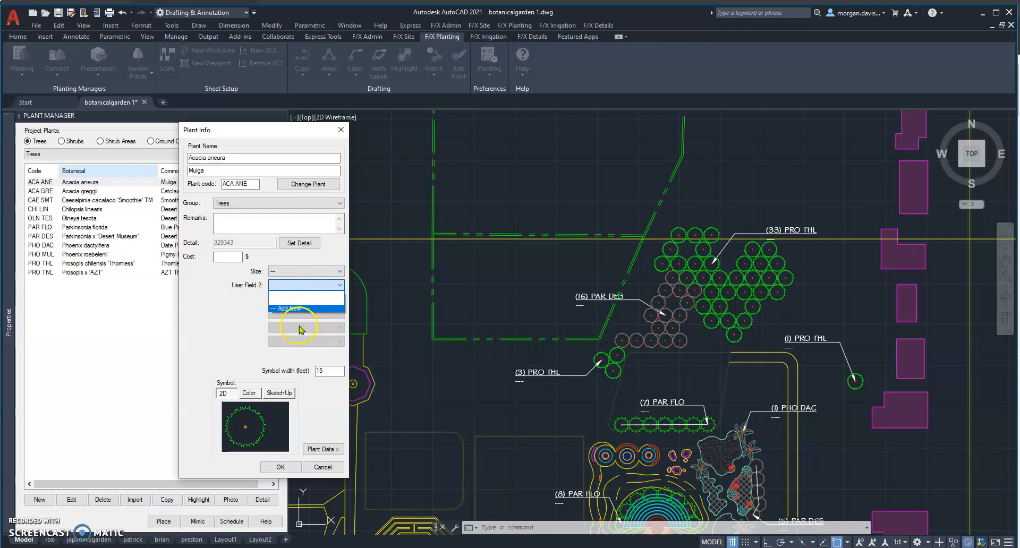
pyautogui.click(214, 321)
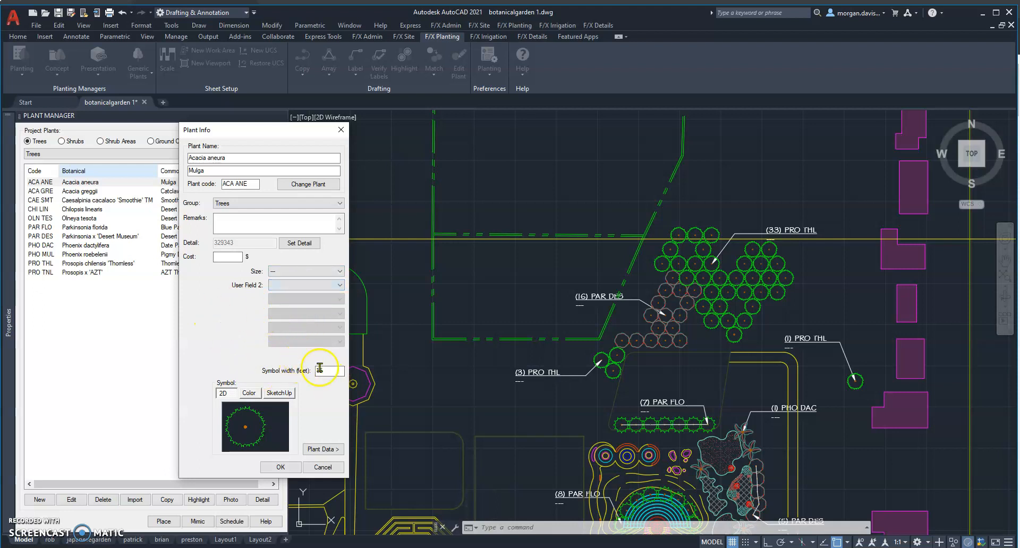
pyautogui.click(329, 372)
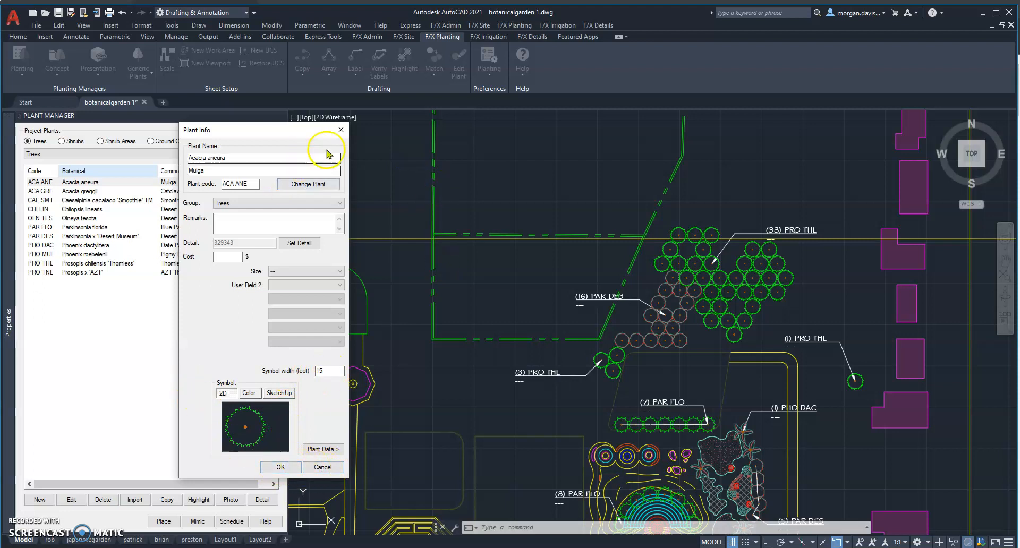
pyautogui.click(341, 130)
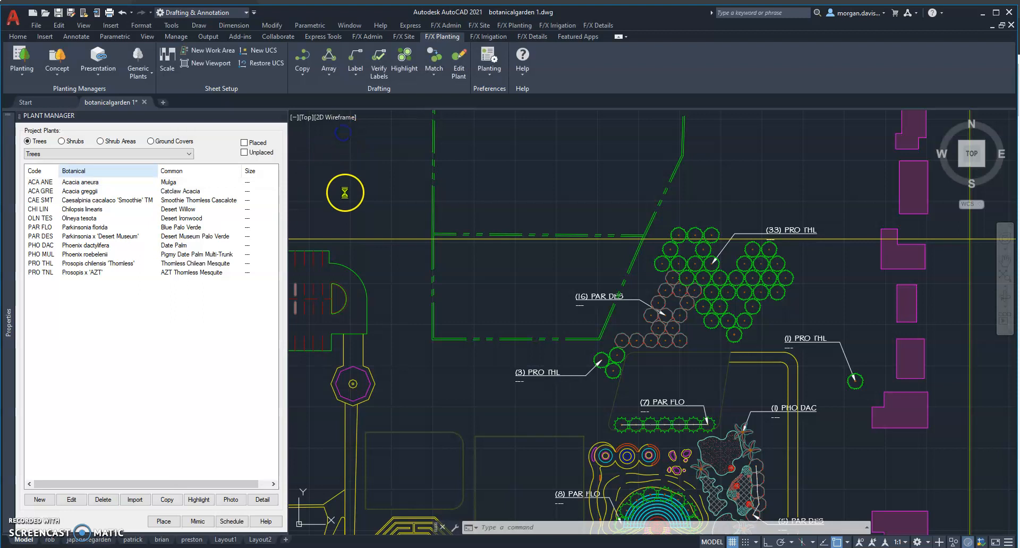
# Examine the two plant schedules east of the plan, comparing their name, size and quantity columns.
pyautogui.scroll(-3, 807, 364)
pyautogui.scroll(3, 807, 364)
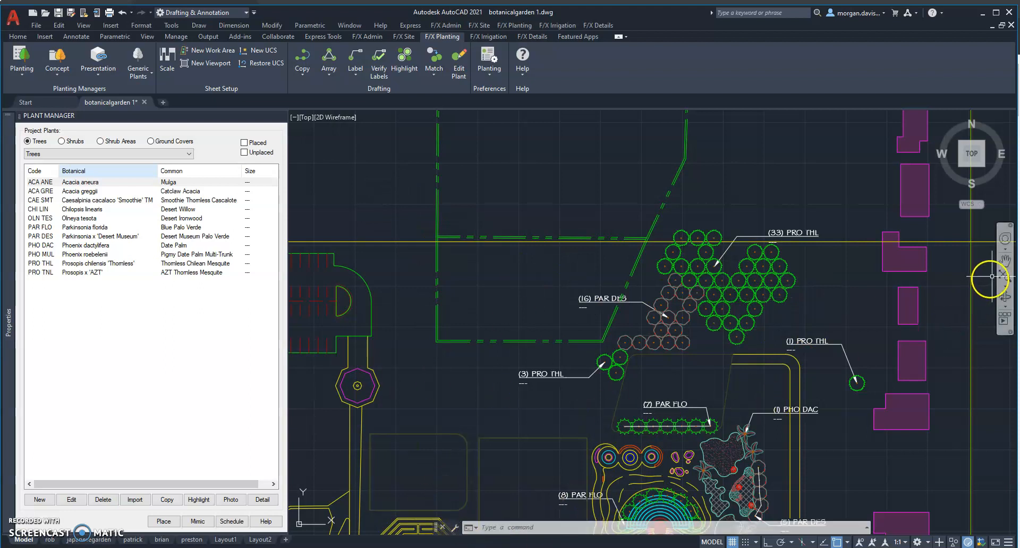
pyautogui.click(1005, 260)
pyautogui.moveTo(826, 312); pyautogui.dragTo(382, 292)
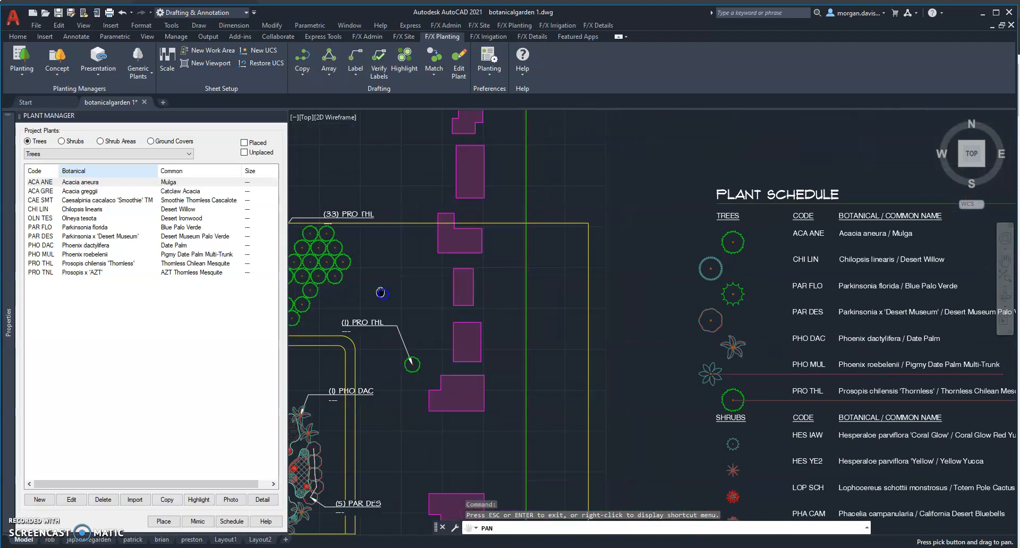
pyautogui.moveTo(842, 380); pyautogui.dragTo(583, 350)
pyautogui.scroll(-3, 857, 389)
pyautogui.moveTo(858, 389); pyautogui.dragTo(777, 365)
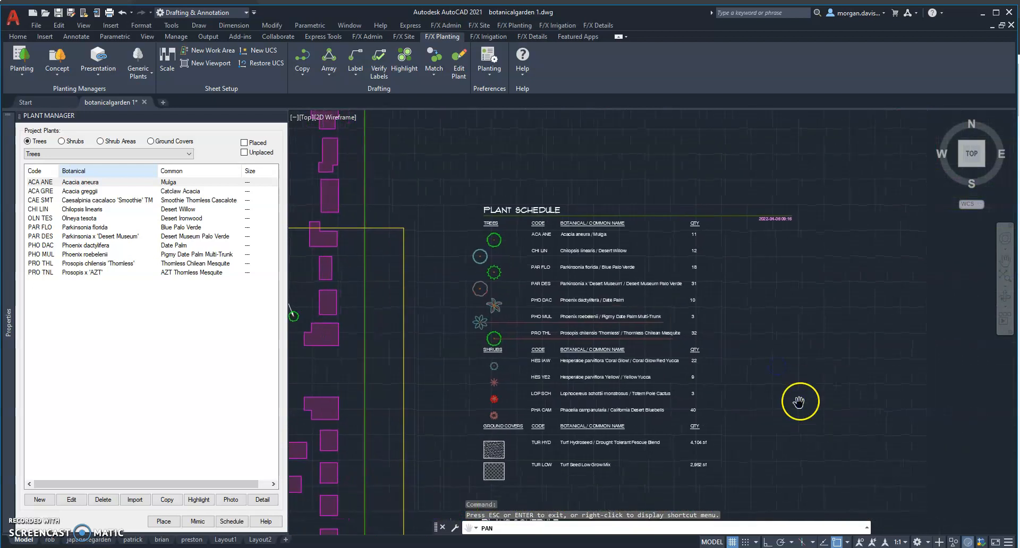
pyautogui.scroll(2, 592, 353)
pyautogui.scroll(-2, 591, 354)
pyautogui.moveTo(809, 427)
pyautogui.mouseDown()
pyautogui.moveTo(810, 309)
pyautogui.moveTo(797, 242)
pyautogui.mouseUp()
pyautogui.moveTo(779, 431)
pyautogui.mouseDown()
pyautogui.moveTo(826, 304)
pyautogui.moveTo(823, 287)
pyautogui.mouseUp()
pyautogui.scroll(2, 659, 402)
pyautogui.scroll(-2, 548, 321)
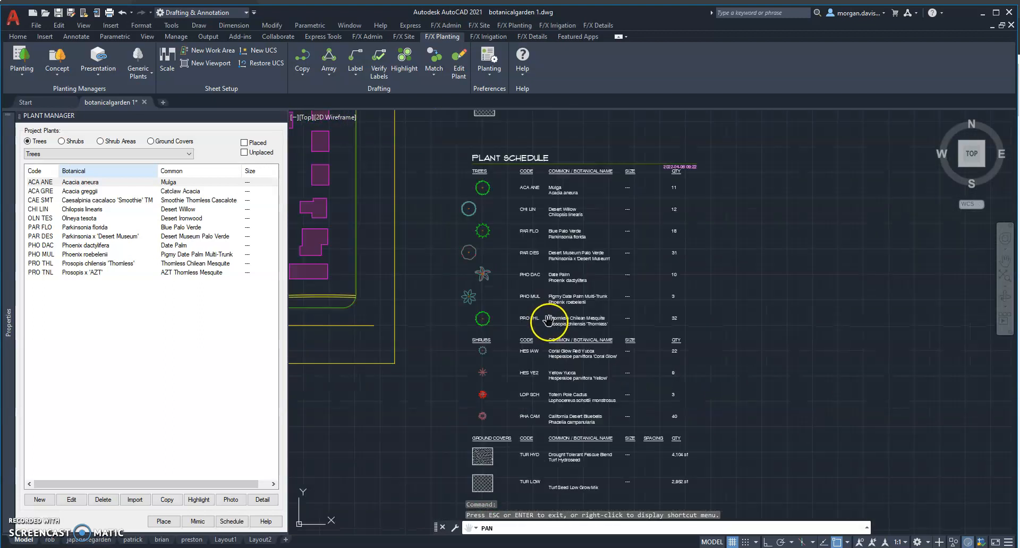
pyautogui.moveTo(750, 414); pyautogui.dragTo(729, 459)
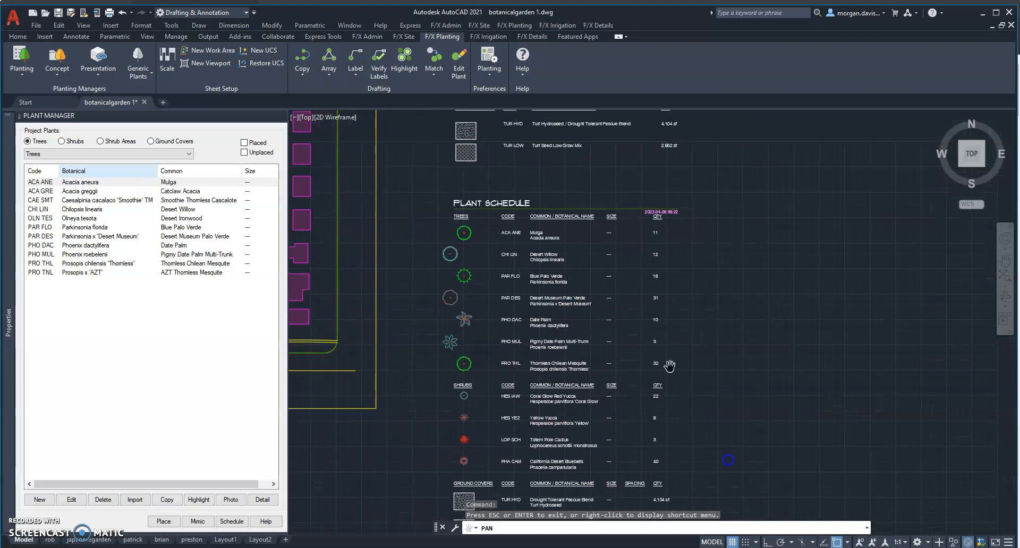
pyautogui.press('Escape')
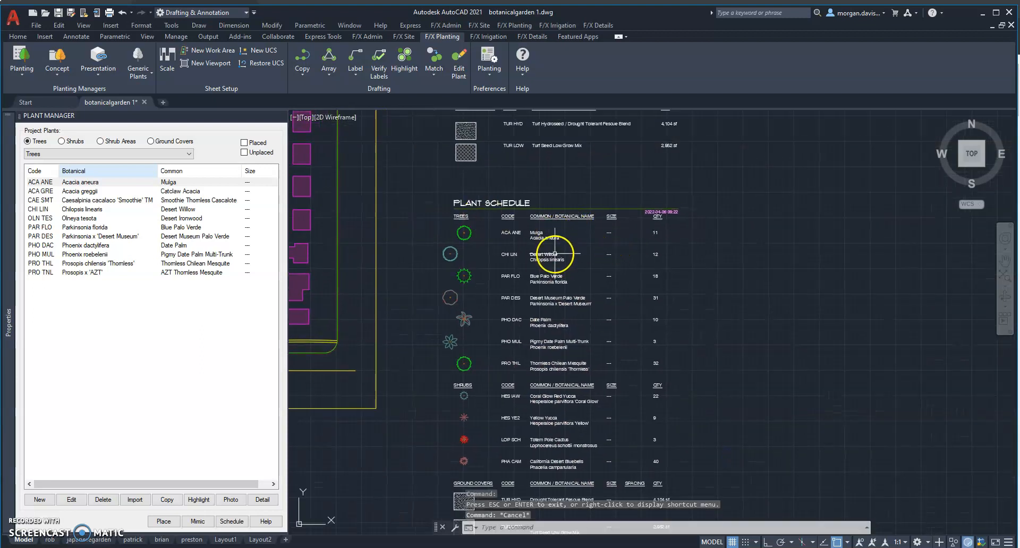
pyautogui.scroll(-4, 555, 254)
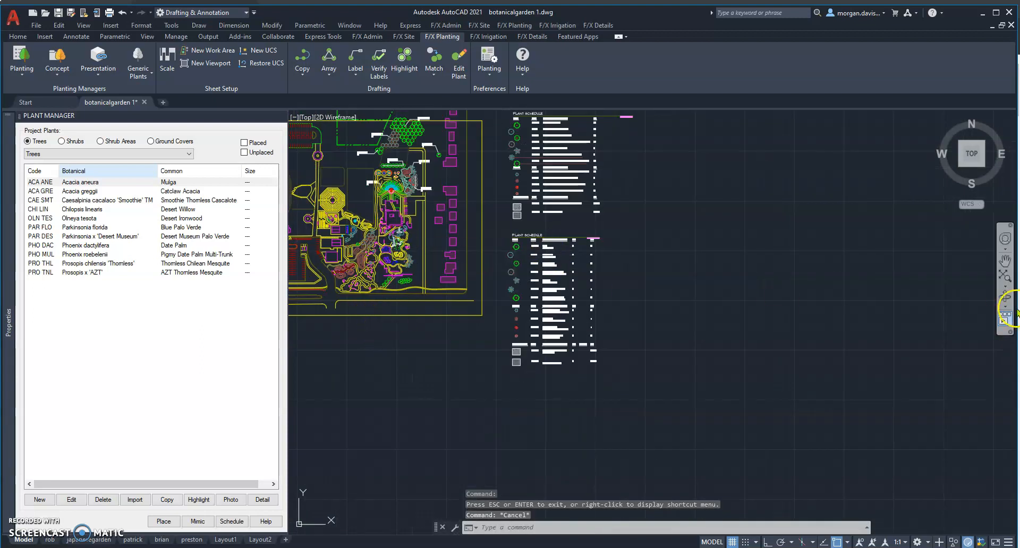
# Start a new plant schedule for the plan without regenerating the existing schedules.
pyautogui.click(1005, 260)
pyautogui.moveTo(478, 238); pyautogui.dragTo(645, 350)
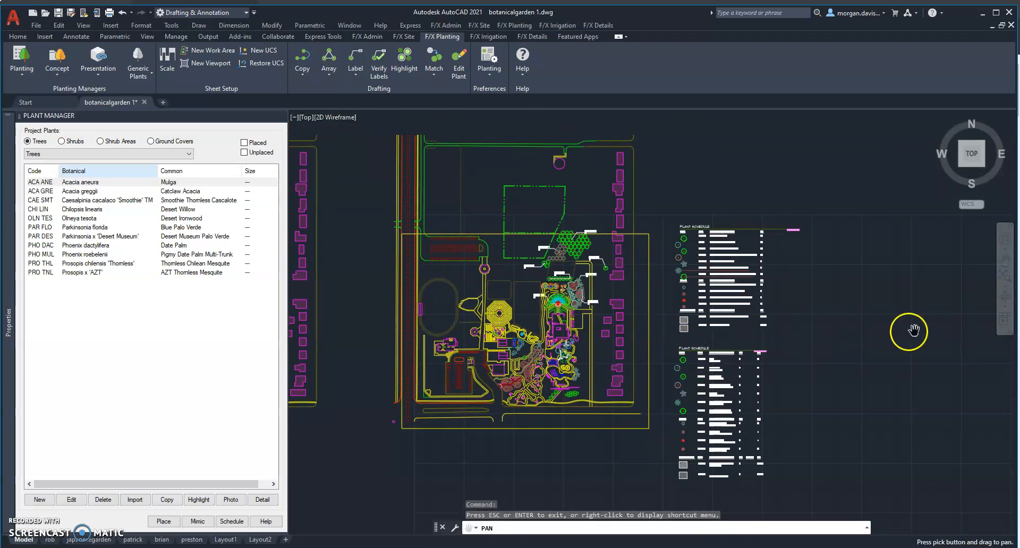
pyautogui.scroll(2, 555, 329)
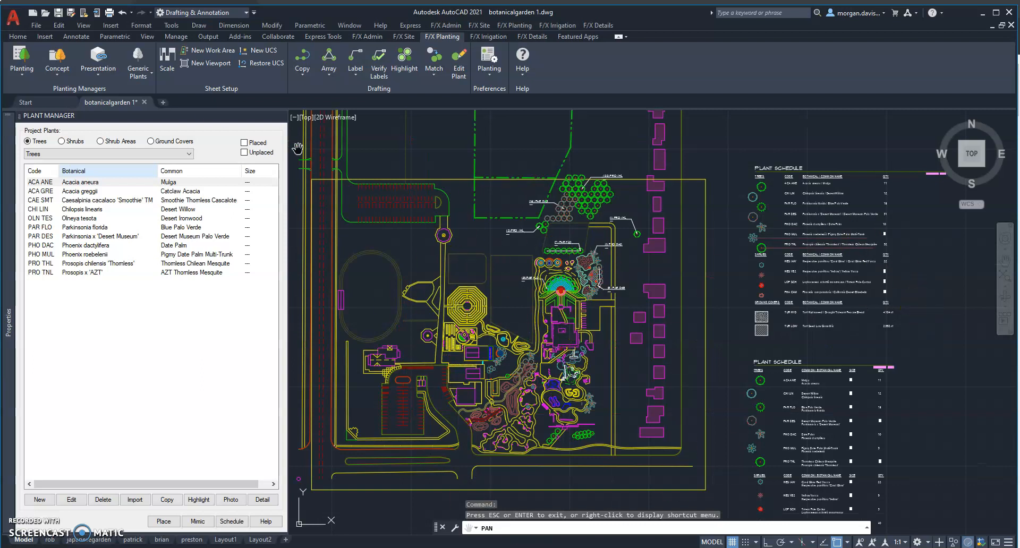
pyautogui.click(59, 70)
pyautogui.click(22, 75)
pyautogui.click(44, 123)
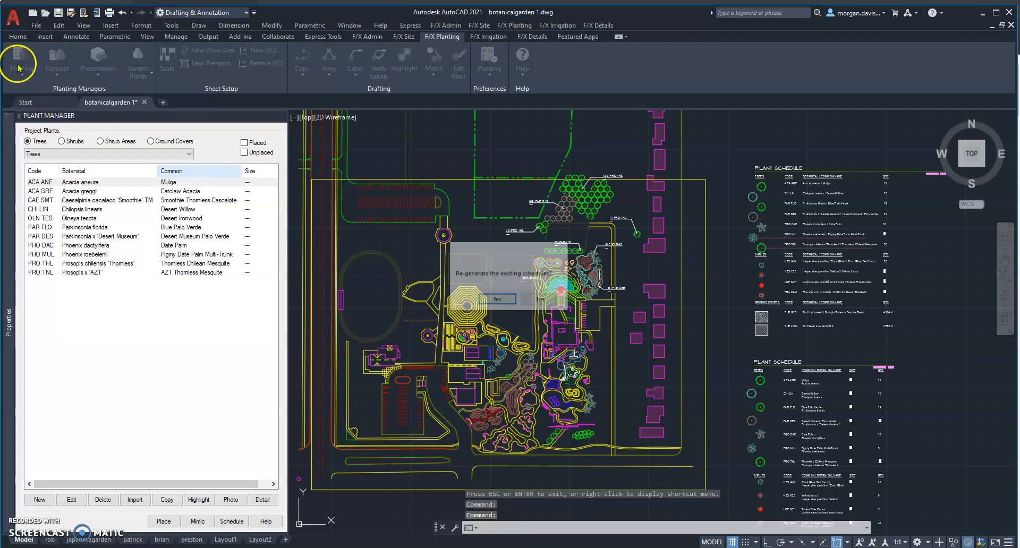
pyautogui.click(541, 301)
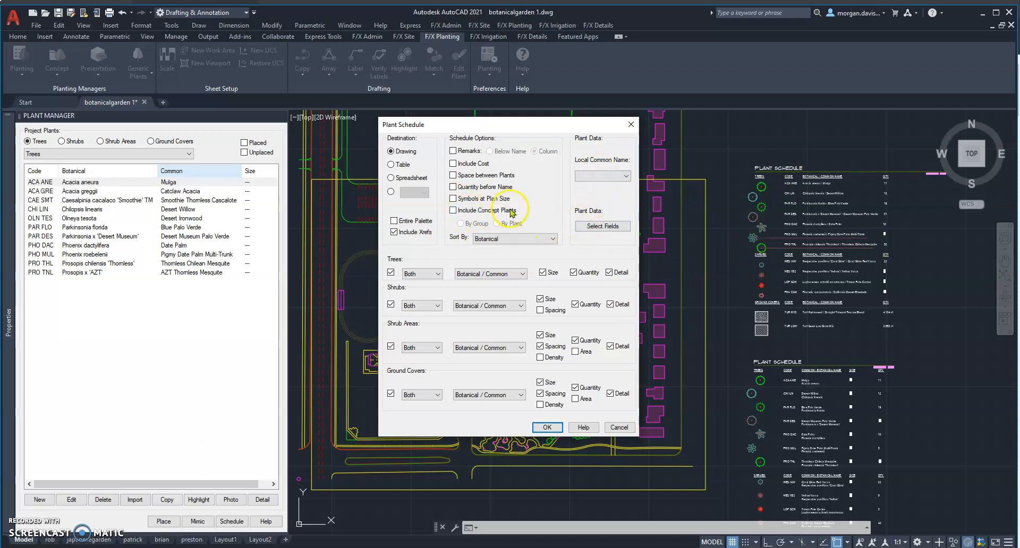
# Review the schedule's local common name languages, sort orders and selectable plant data fields, leaving them unchanged.
pyautogui.click(600, 177)
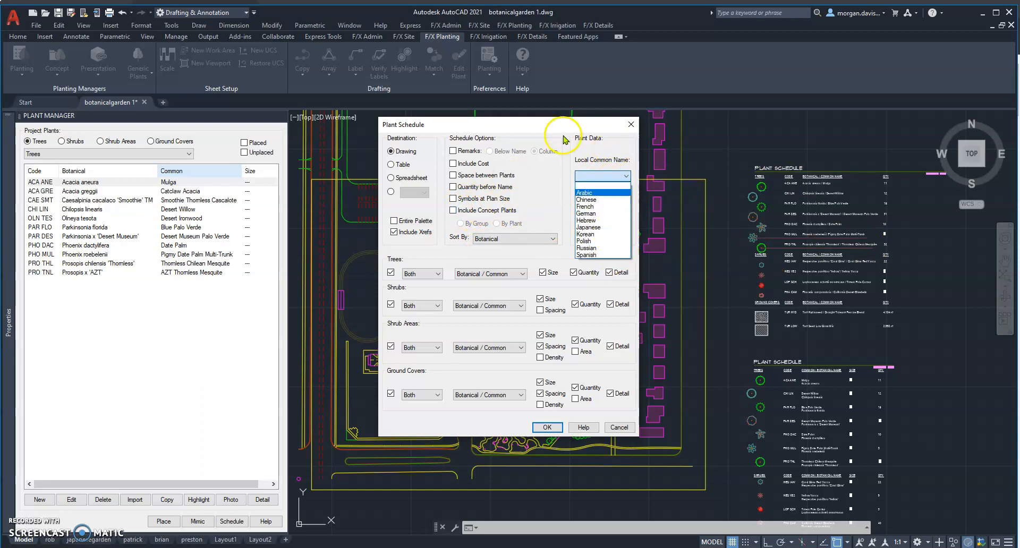
pyautogui.click(615, 151)
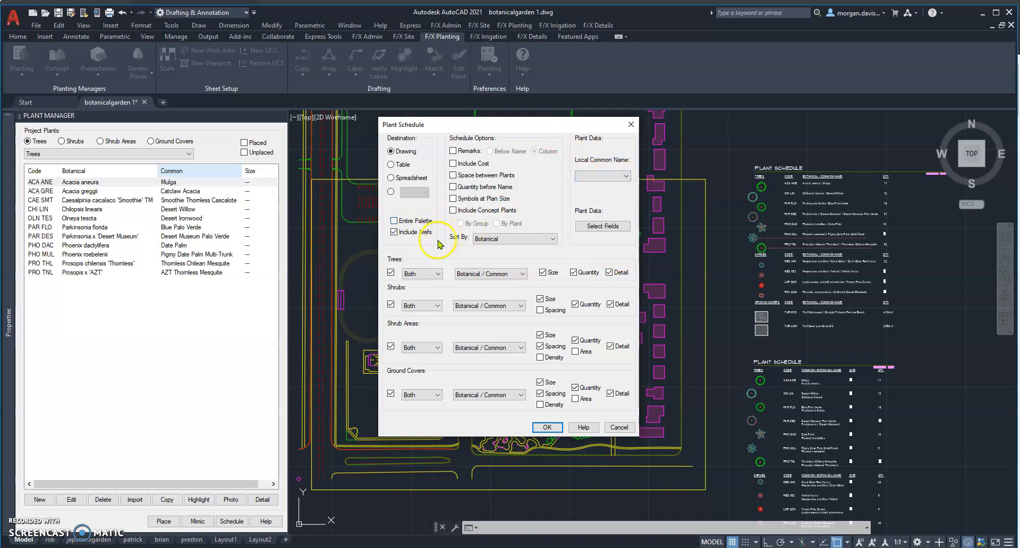
pyautogui.click(537, 244)
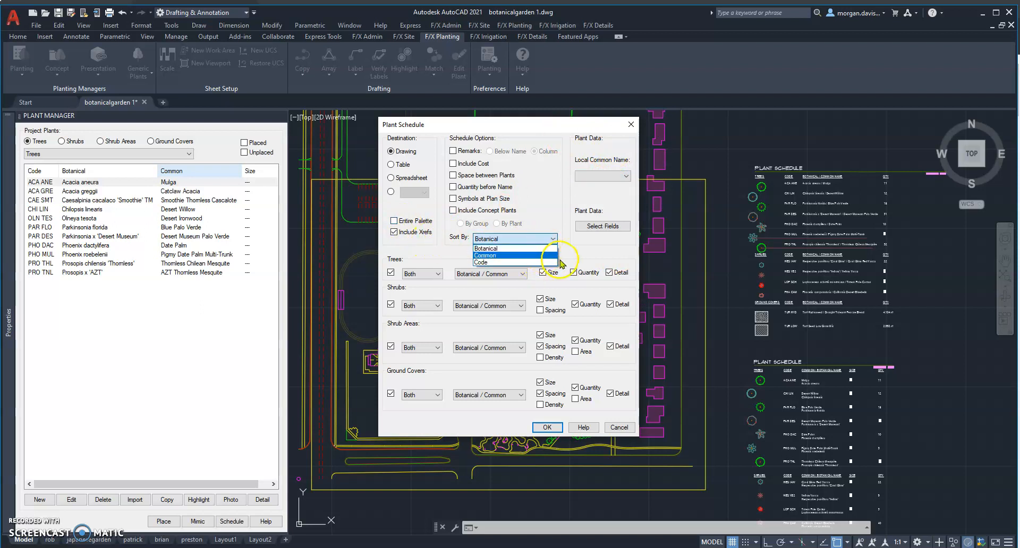
pyautogui.click(596, 256)
pyautogui.click(602, 226)
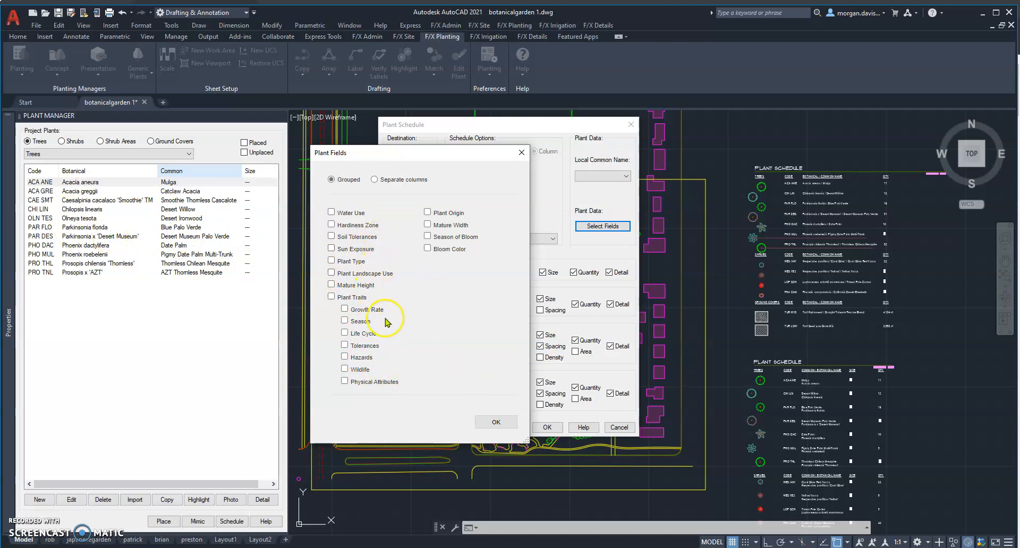
pyautogui.click(523, 158)
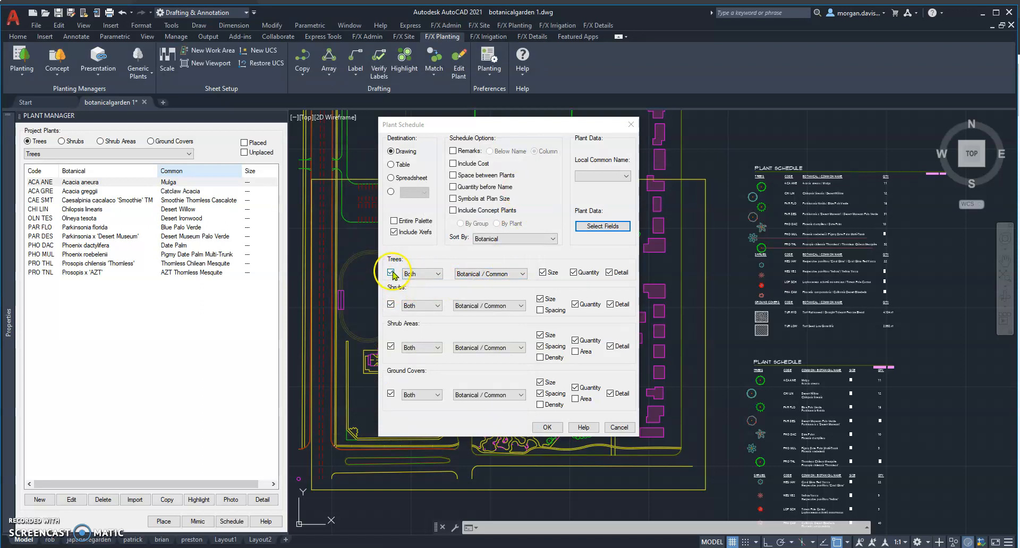
# Exclude shrub areas and all detail columns from the schedule, reviewing the trees' symbol/code and name format options but keeping Both and Botanical / Common.
pyautogui.click(391, 347)
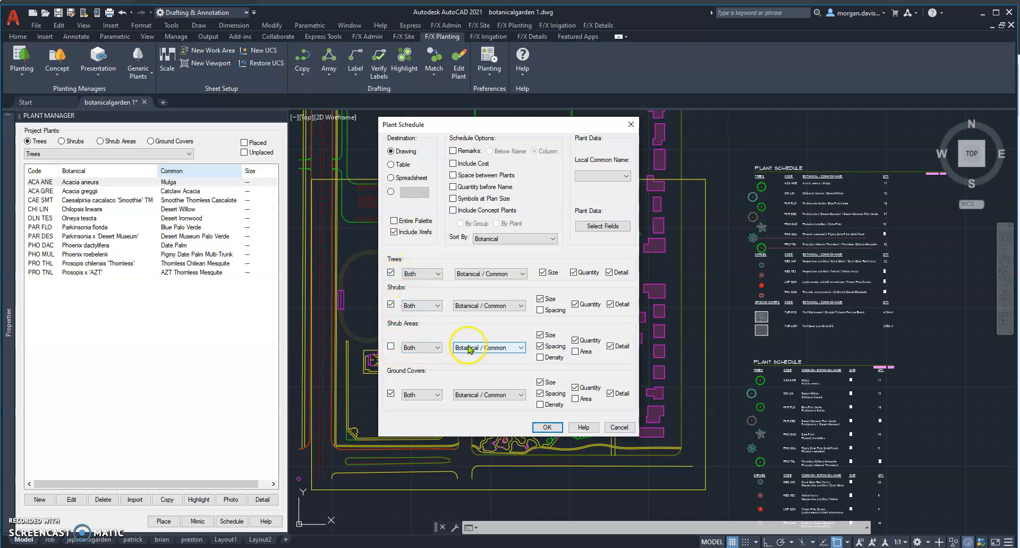
pyautogui.click(422, 275)
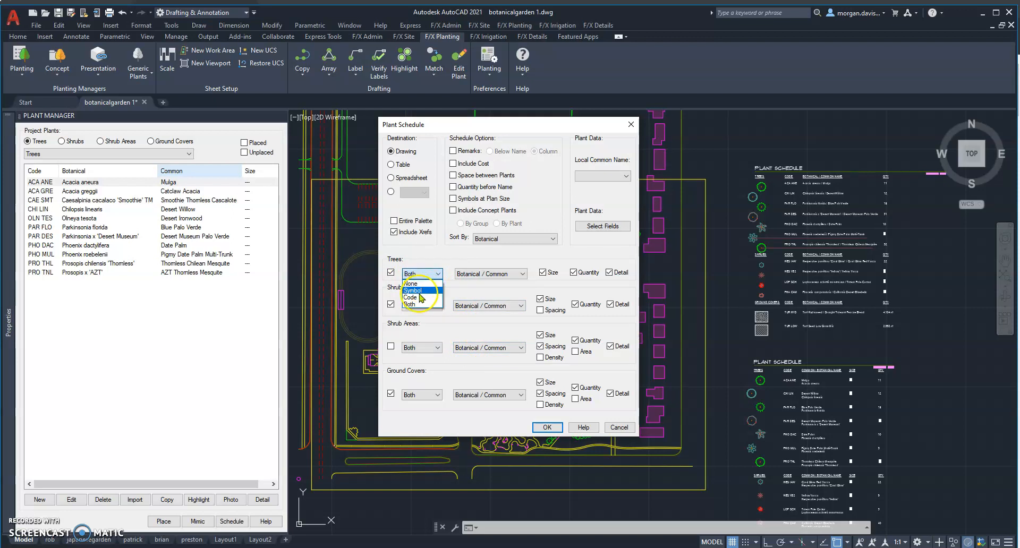
pyautogui.click(436, 282)
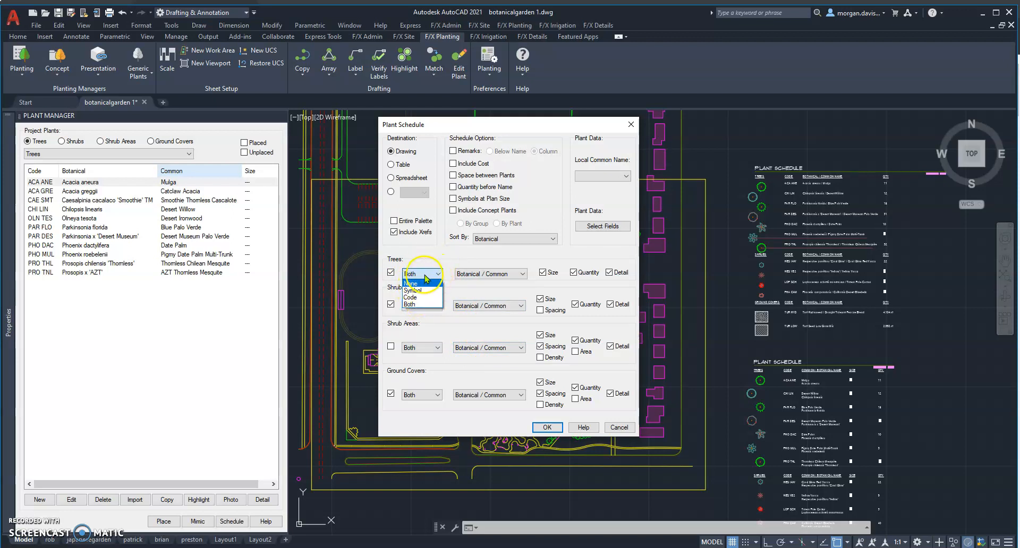
pyautogui.click(454, 265)
pyautogui.click(492, 276)
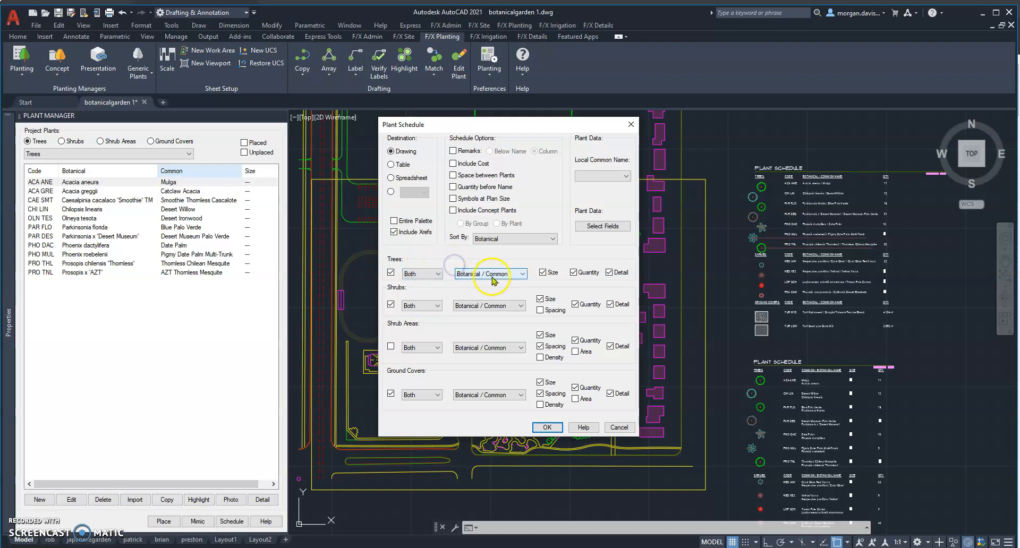
pyautogui.click(493, 280)
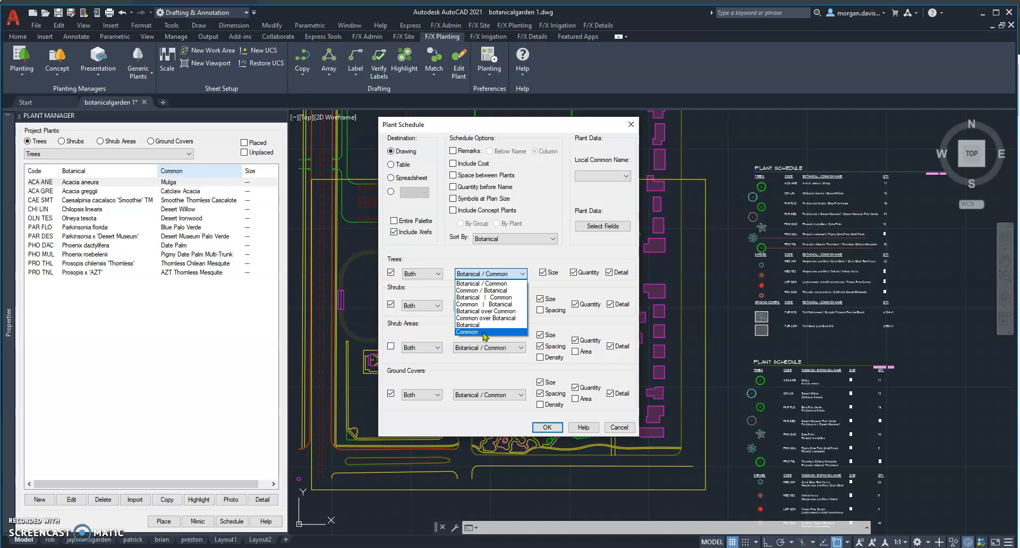
pyautogui.click(533, 264)
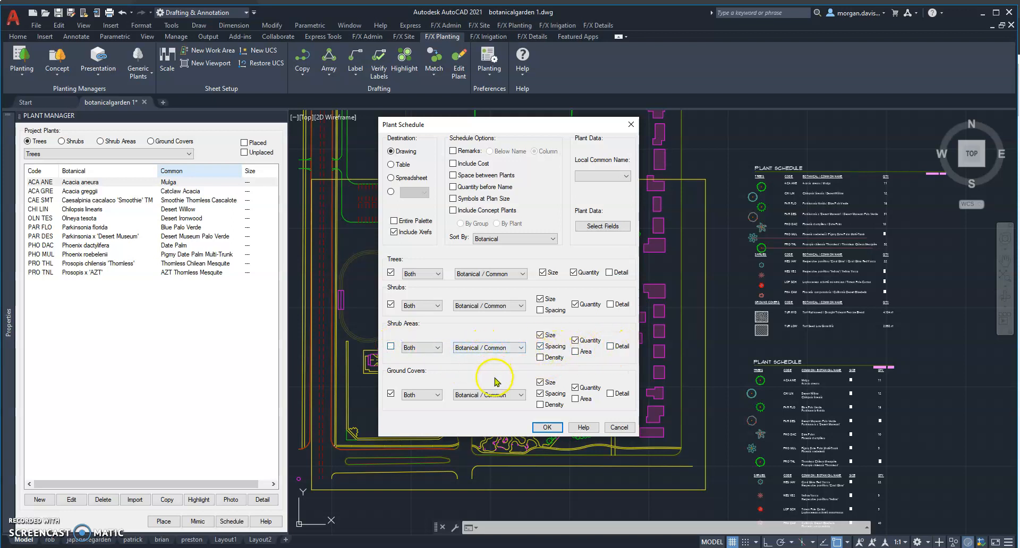
pyautogui.click(481, 273)
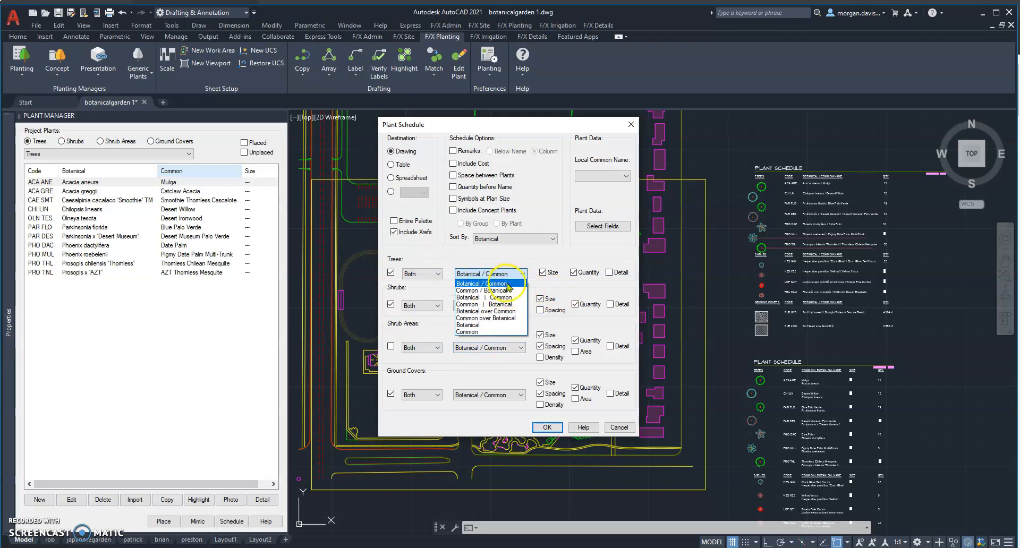
pyautogui.click(505, 274)
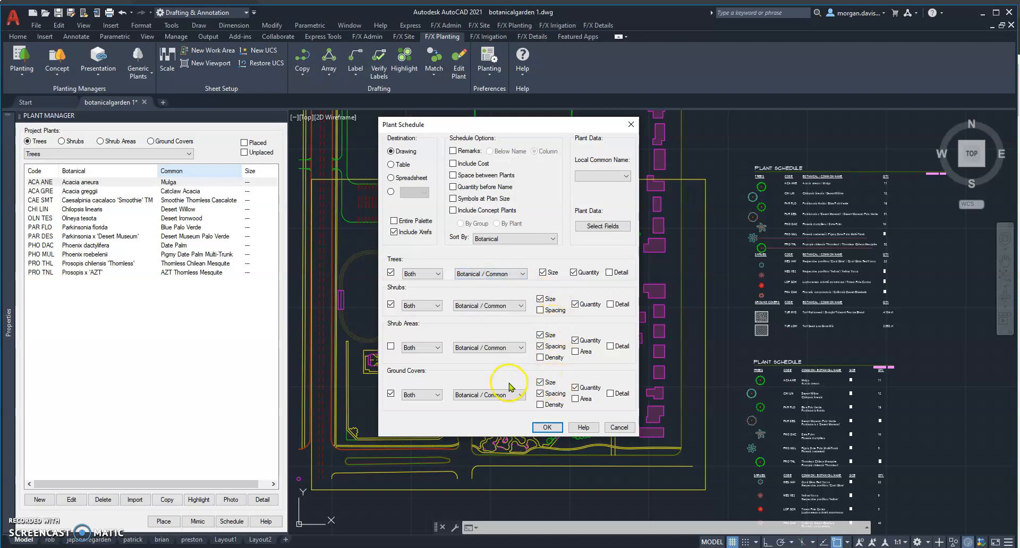
# Place the configured plant schedule in the empty area east of the two existing schedules and check its columns.
pyautogui.click(548, 428)
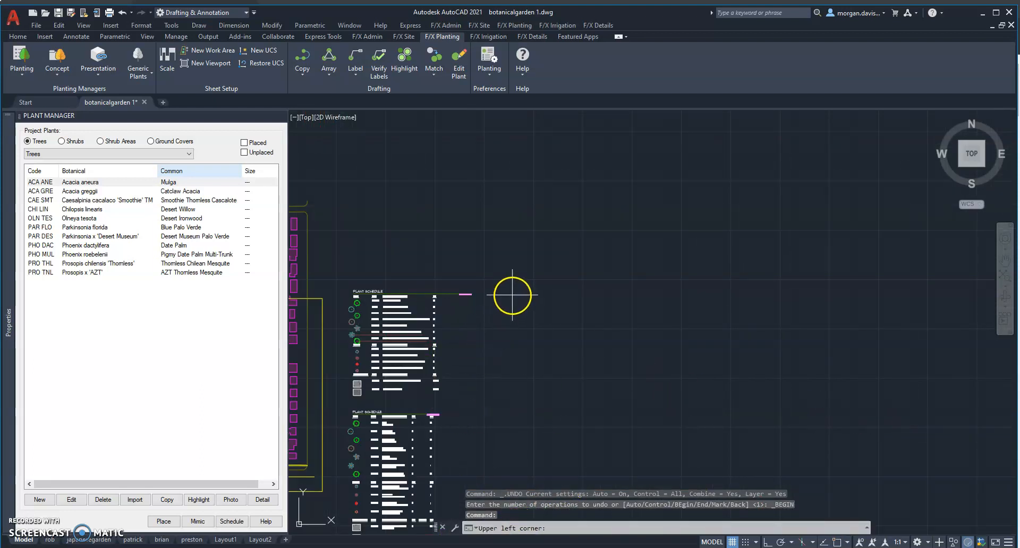
pyautogui.click(536, 294)
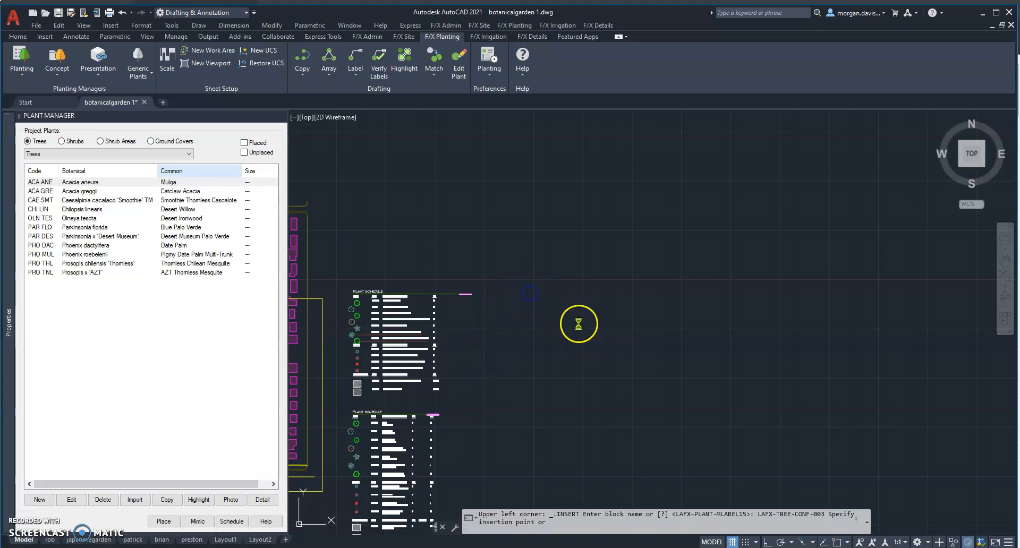
pyautogui.scroll(2, 576, 333)
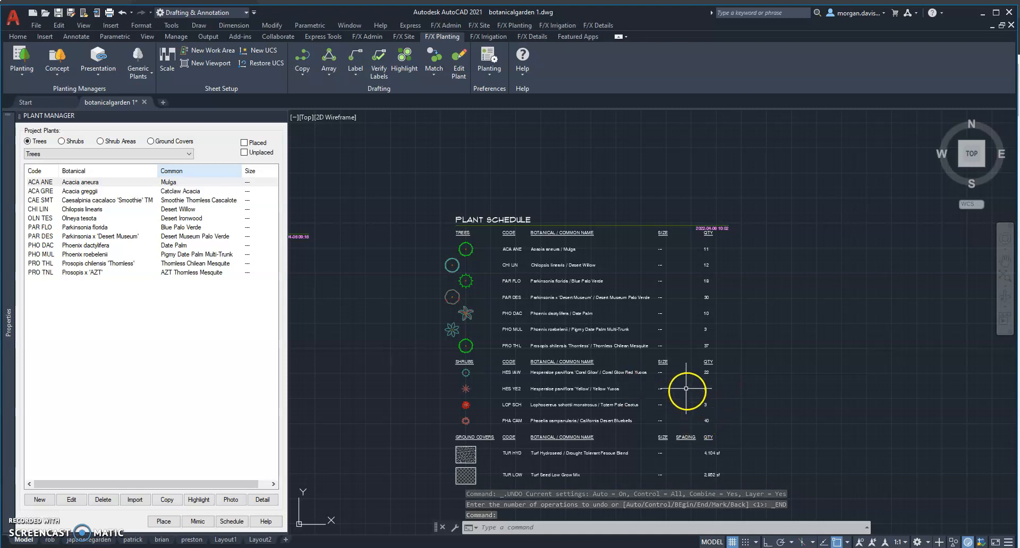
pyautogui.scroll(2, 726, 481)
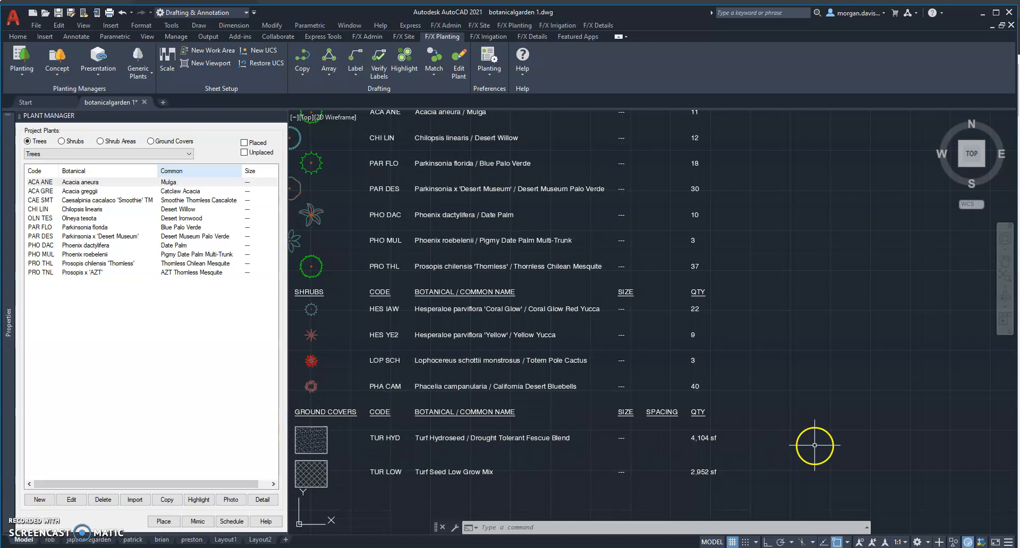
# Inspect the new plant schedule's text in the Block Editor, then close the editor and discard the changes.
pyautogui.scroll(-2, 728, 438)
pyautogui.click(555, 181)
pyautogui.click(540, 217)
pyautogui.rightClick(604, 294)
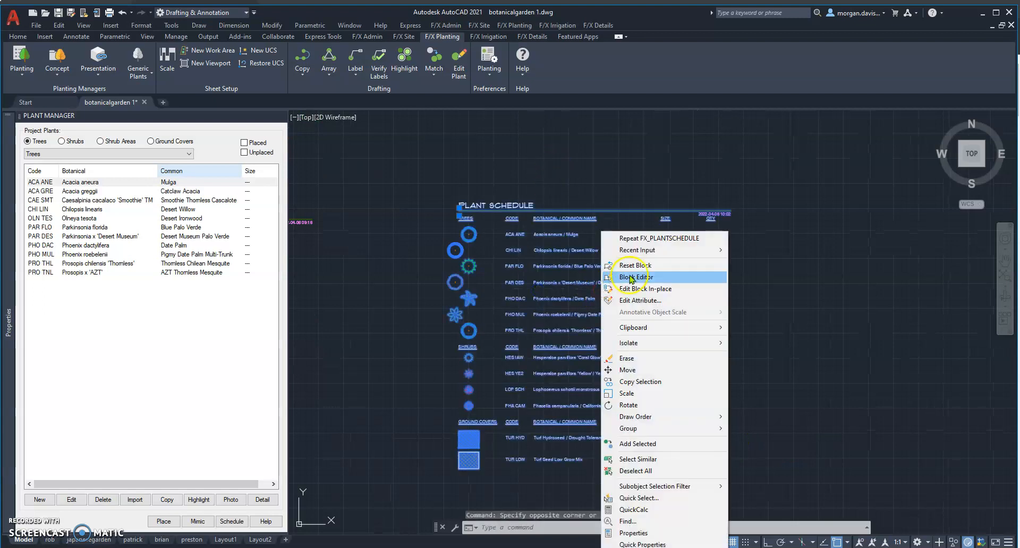
pyautogui.click(634, 276)
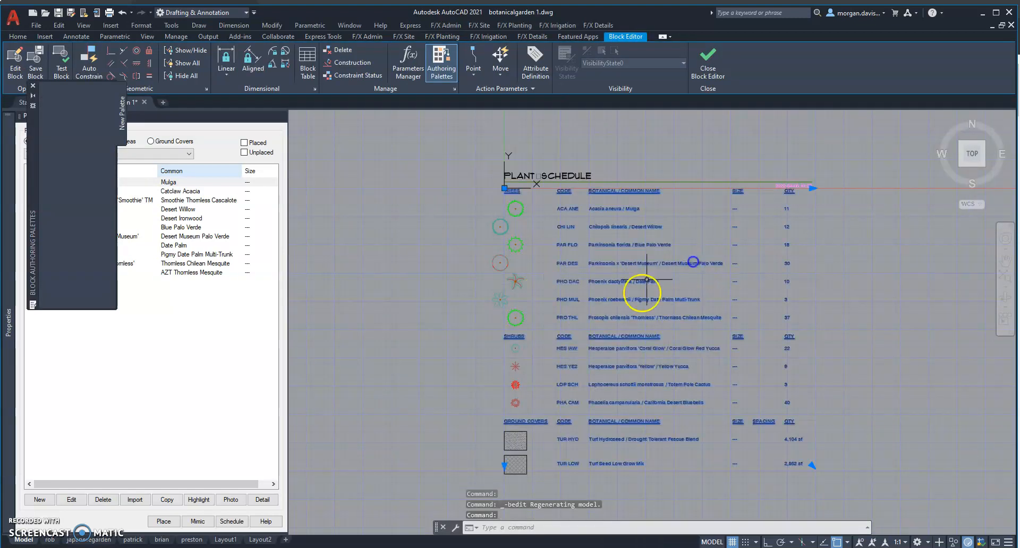
pyautogui.doubleClick(640, 262)
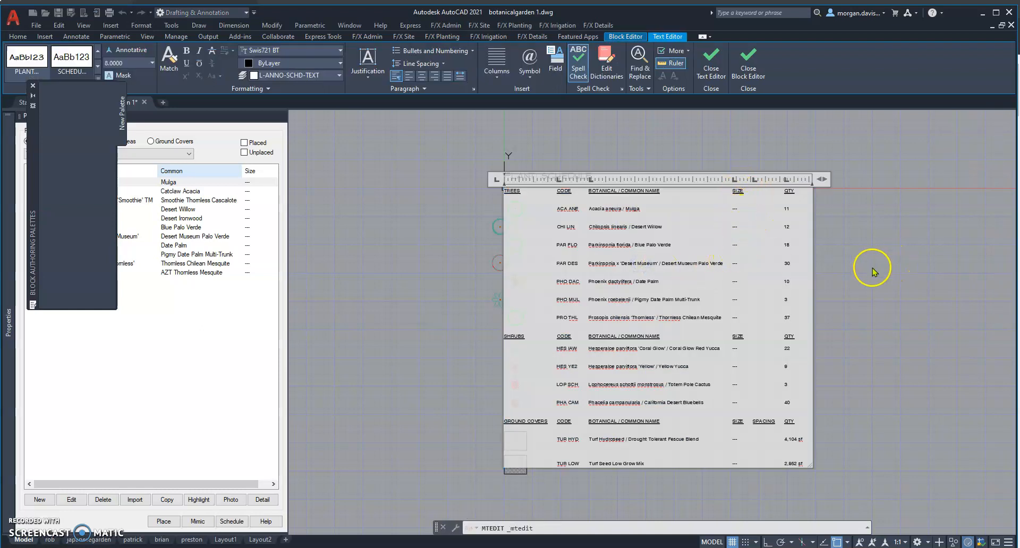
pyautogui.press('Escape')
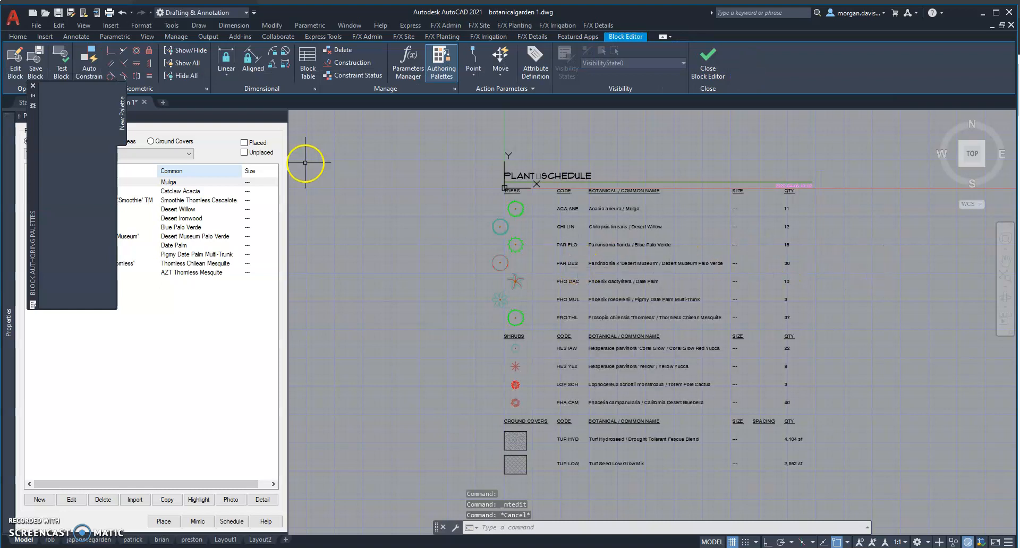
pyautogui.click(708, 66)
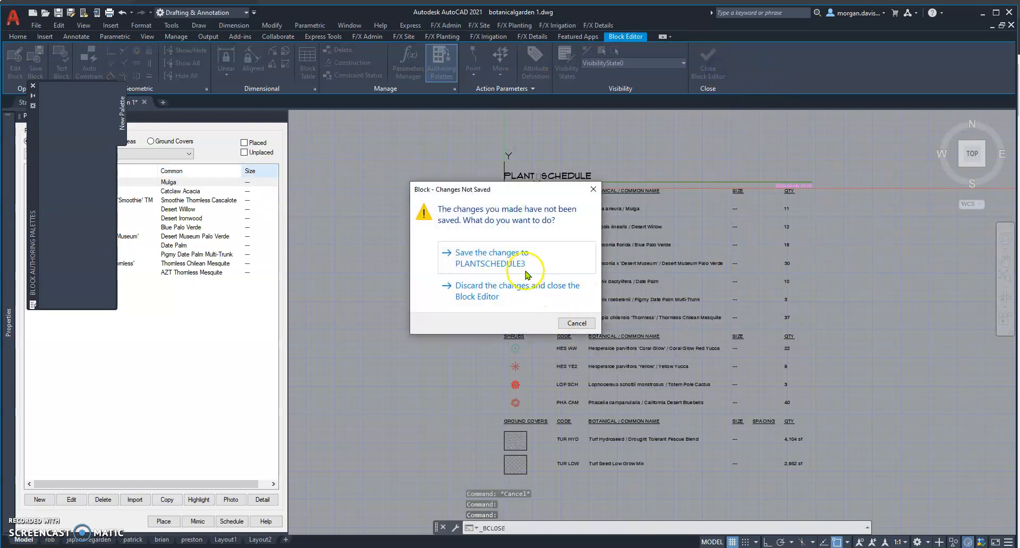
pyautogui.click(510, 295)
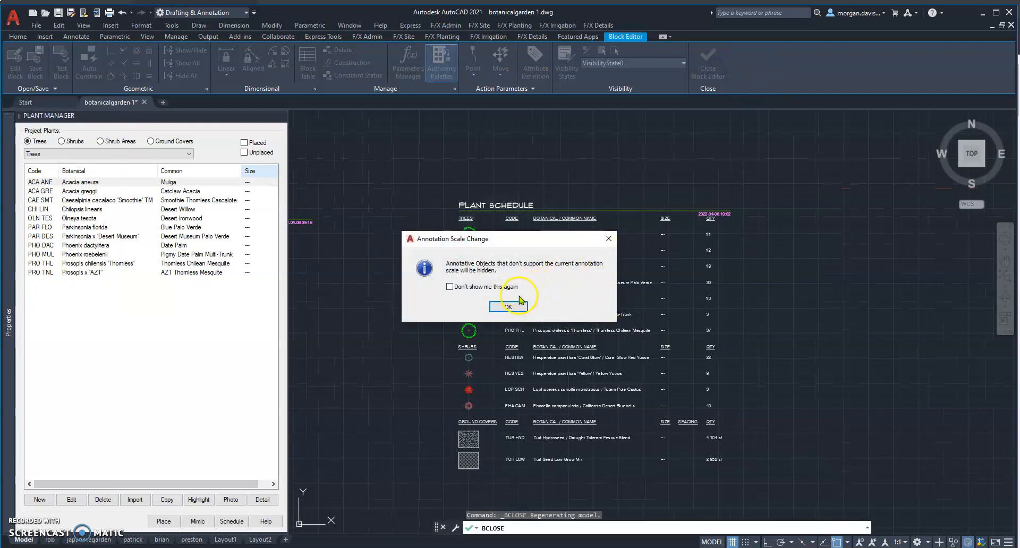
pyautogui.click(518, 305)
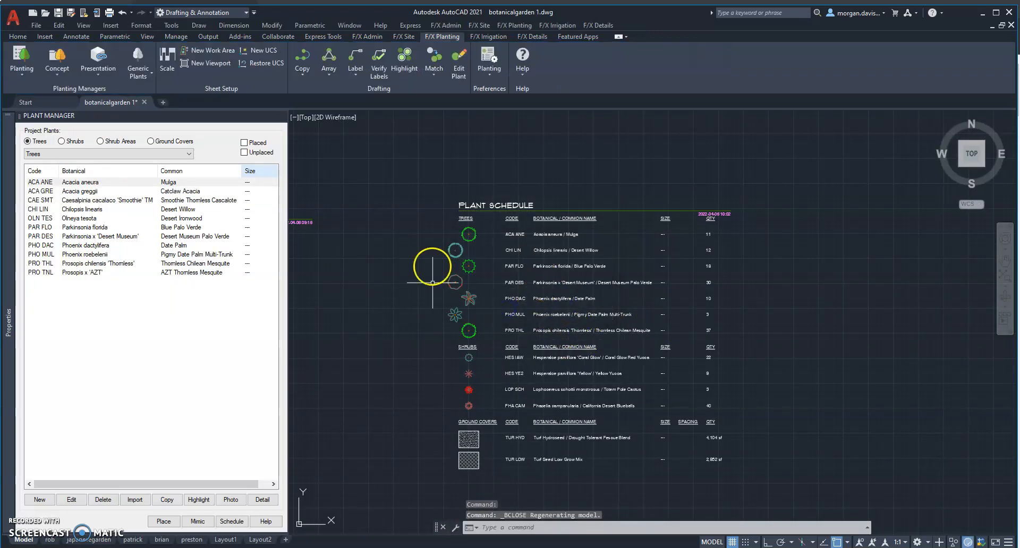
# Delete the new plant schedule placed east of the two existing ones.
pyautogui.scroll(2, 539, 363)
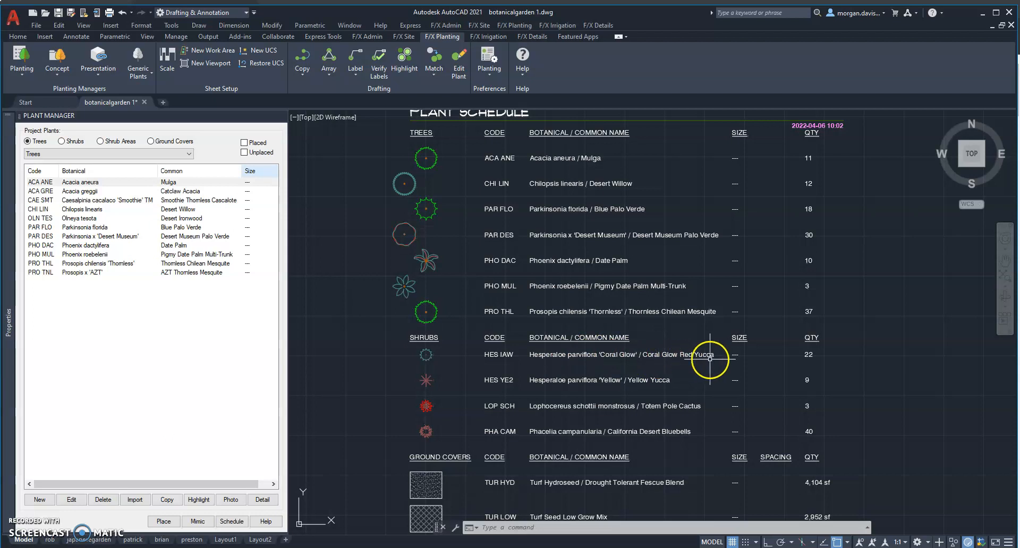
pyautogui.scroll(-2, 682, 365)
pyautogui.click(531, 212)
pyautogui.click(519, 257)
pyautogui.press('Delete')
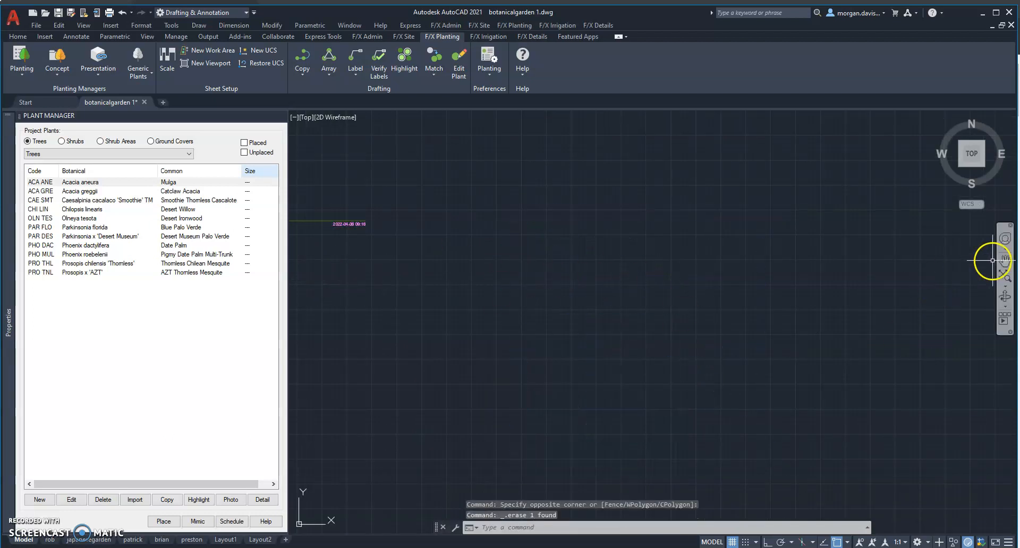
# Examine the two remaining plant schedules, comparing the single-line names of the upper one with the stacked names and size column of the lower one.
pyautogui.click(1006, 259)
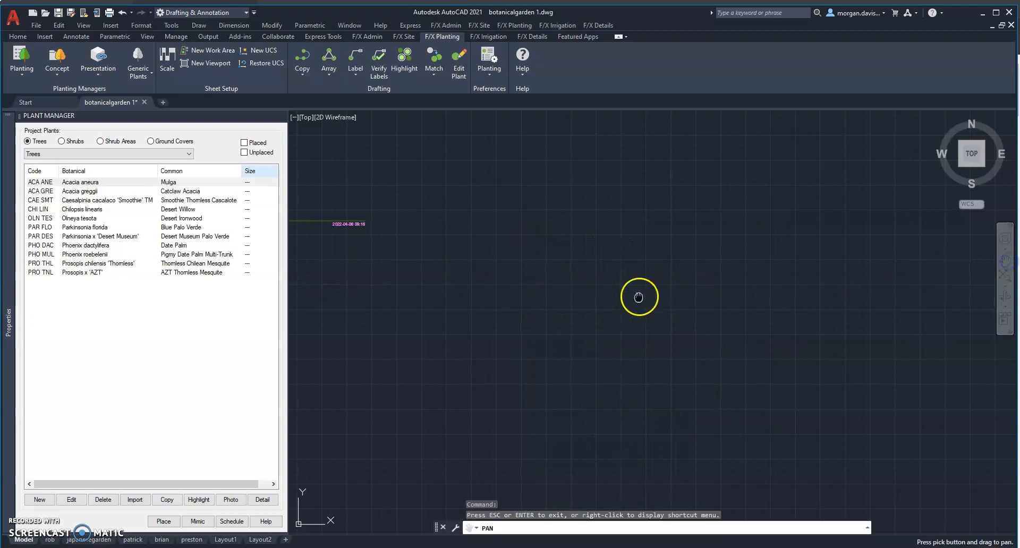
pyautogui.moveTo(643, 299); pyautogui.dragTo(976, 275)
pyautogui.moveTo(571, 386); pyautogui.dragTo(577, 370)
pyautogui.press('Escape')
pyautogui.scroll(2, 508, 300)
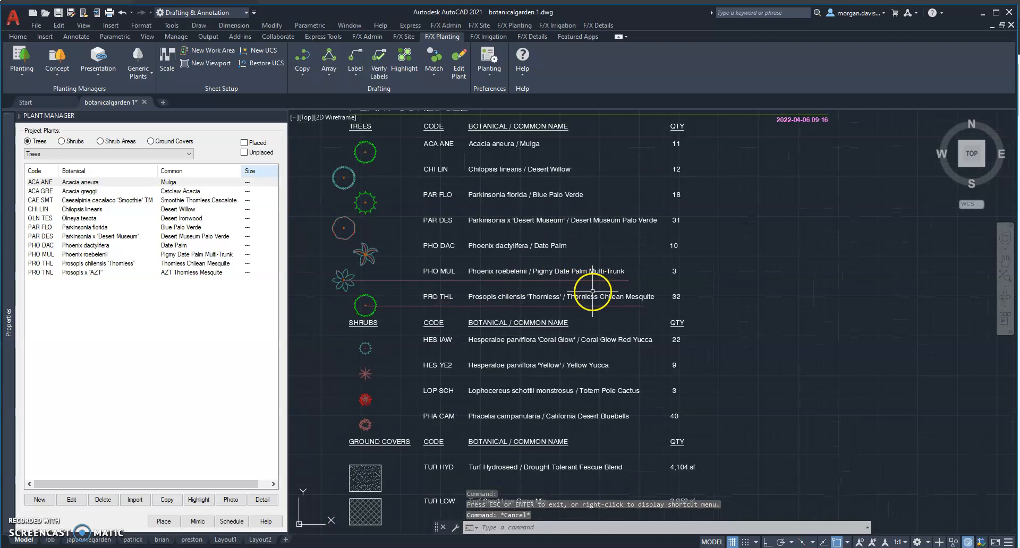
pyautogui.scroll(-4, 652, 315)
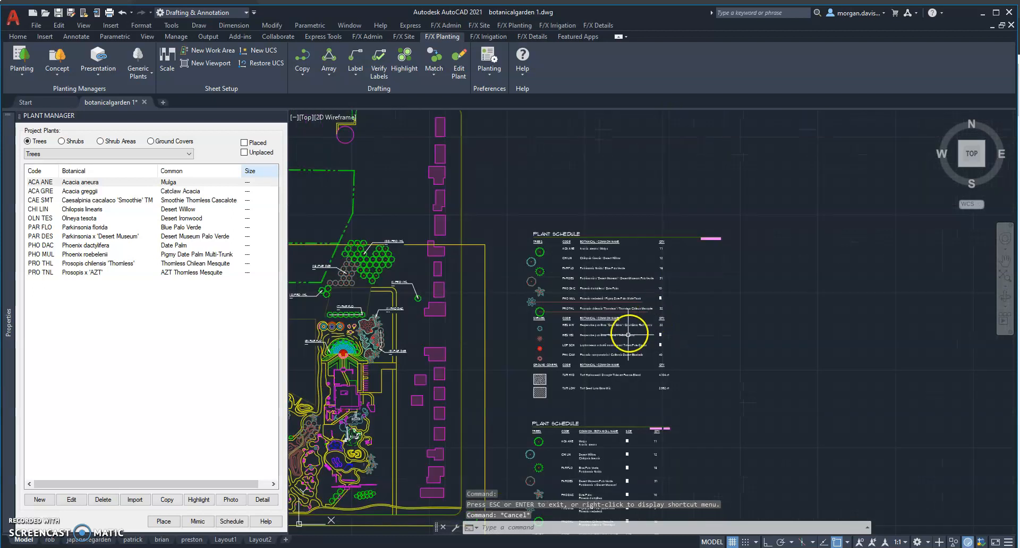
pyautogui.click(1005, 261)
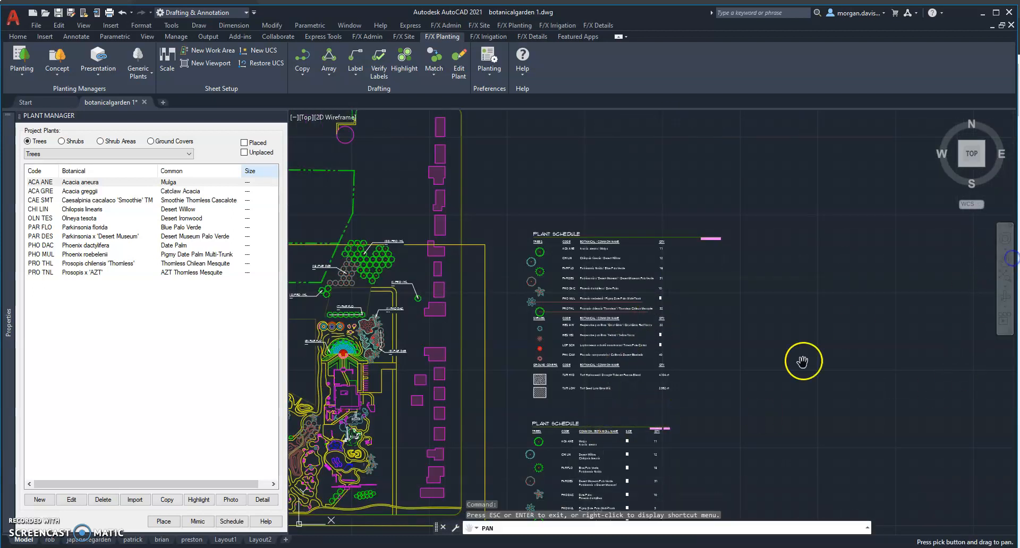
pyautogui.moveTo(720, 419); pyautogui.dragTo(735, 269)
pyautogui.scroll(2, 591, 376)
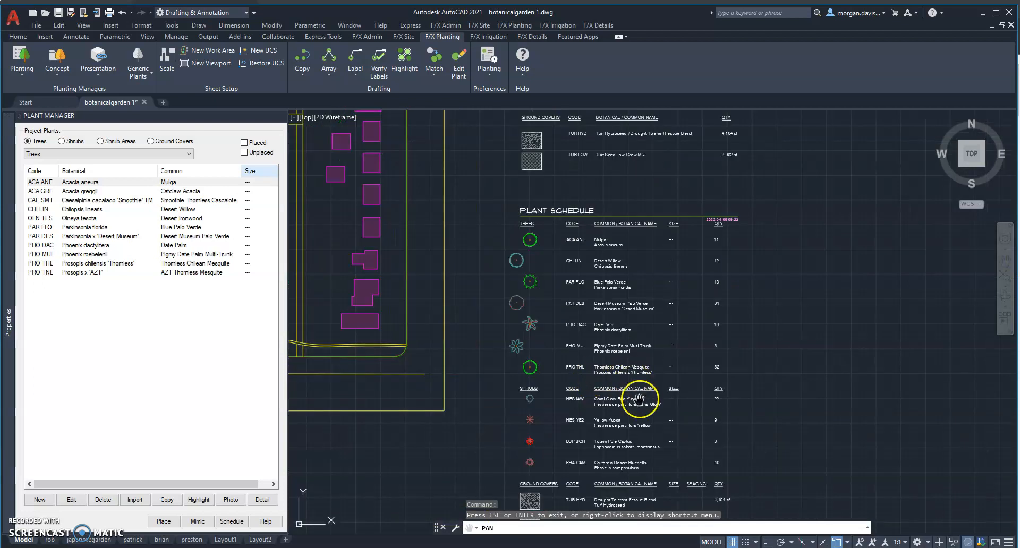
# Start a new plant schedule without regenerating the existing ones, and set the name format to Common over Botanical for all plant groups.
pyautogui.scroll(2, 612, 357)
pyautogui.press('Escape')
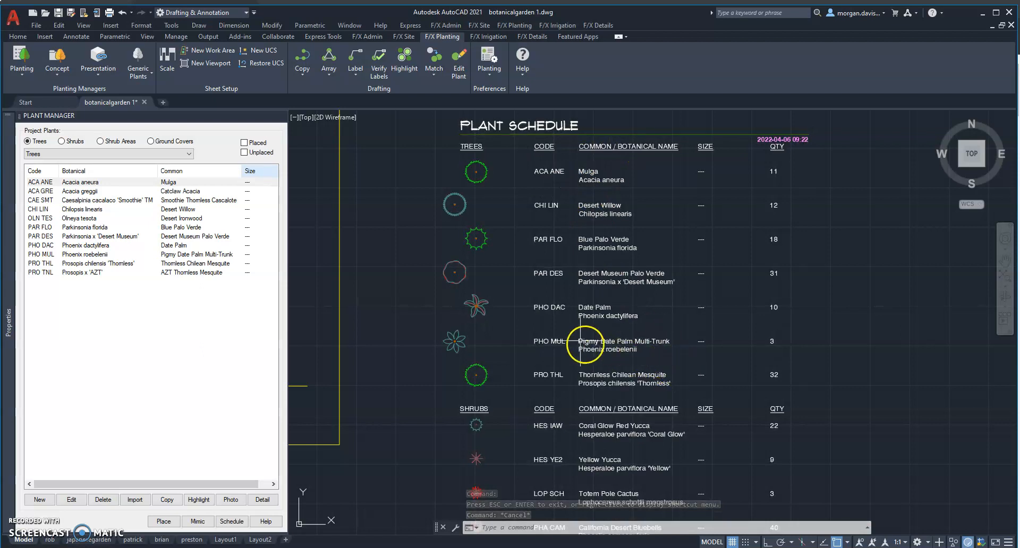
pyautogui.scroll(-2, 450, 404)
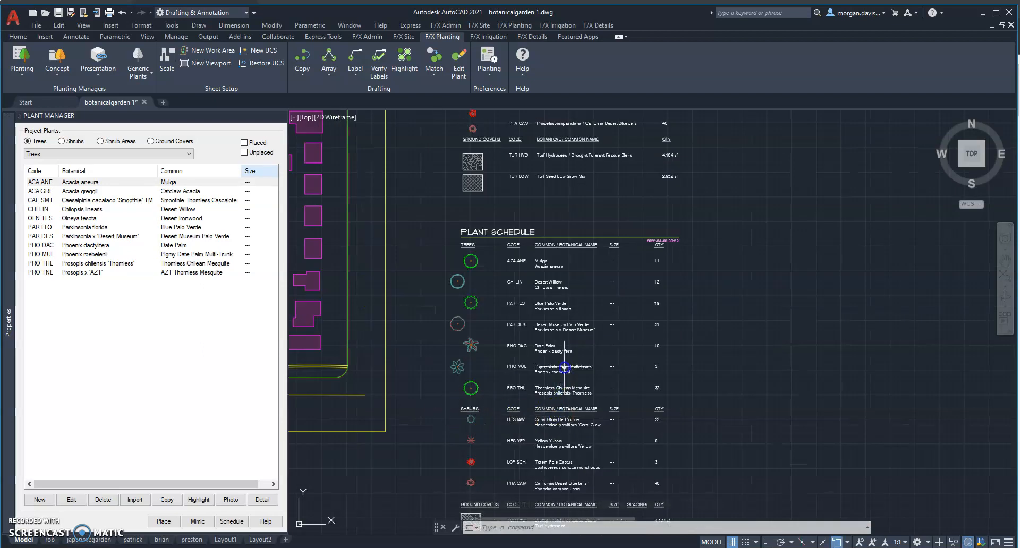
pyautogui.click(1006, 262)
pyautogui.moveTo(410, 392)
pyautogui.mouseDown()
pyautogui.moveTo(475, 380)
pyautogui.moveTo(479, 314)
pyautogui.moveTo(464, 312)
pyautogui.mouseUp()
pyautogui.press('Escape')
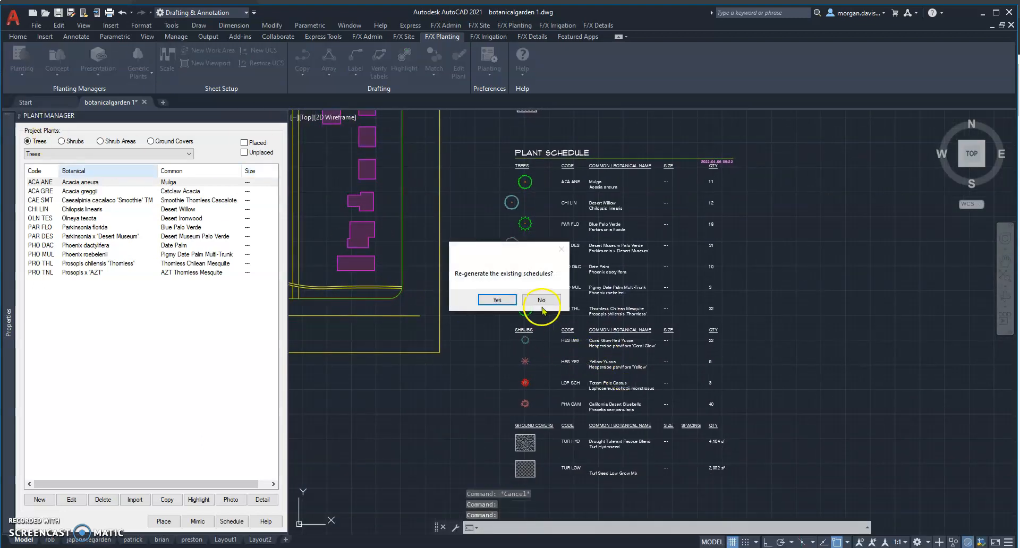
pyautogui.click(538, 302)
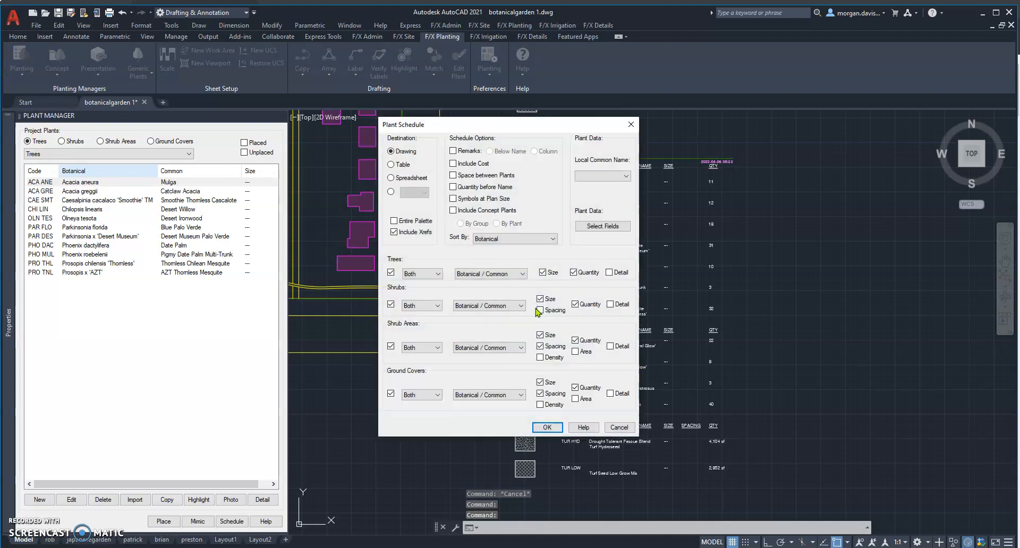
pyautogui.click(495, 280)
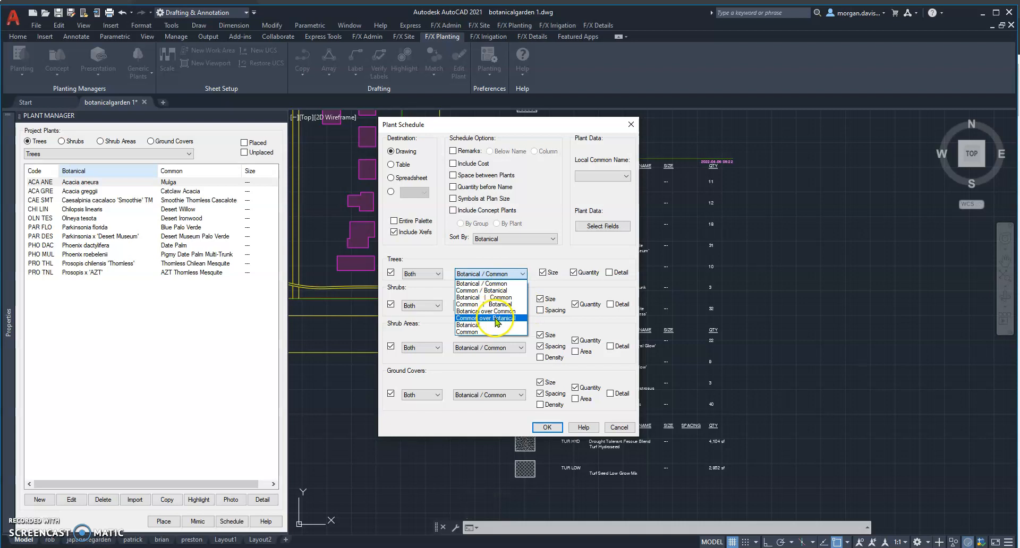
pyautogui.click(494, 317)
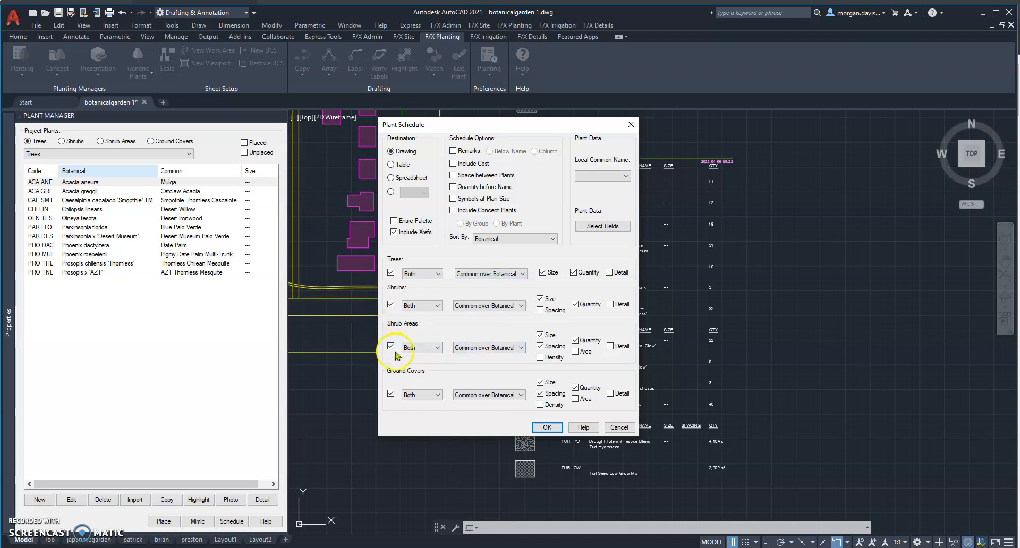
# Exclude Shrub Areas from the schedule and show only the Code for trees, shrubs, shrub areas and ground covers.
pyautogui.click(420, 277)
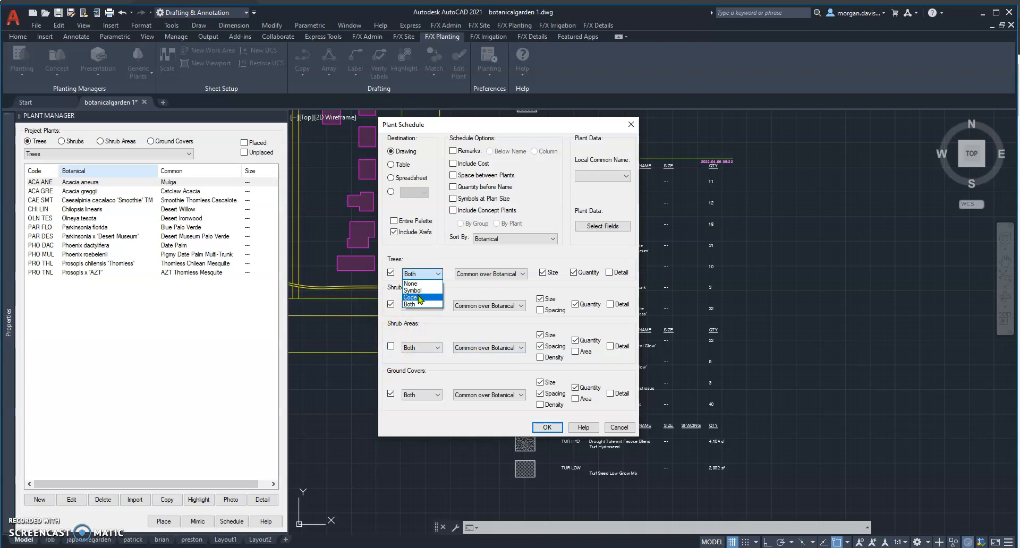
pyautogui.click(420, 297)
pyautogui.click(425, 346)
pyautogui.click(419, 369)
pyautogui.click(431, 307)
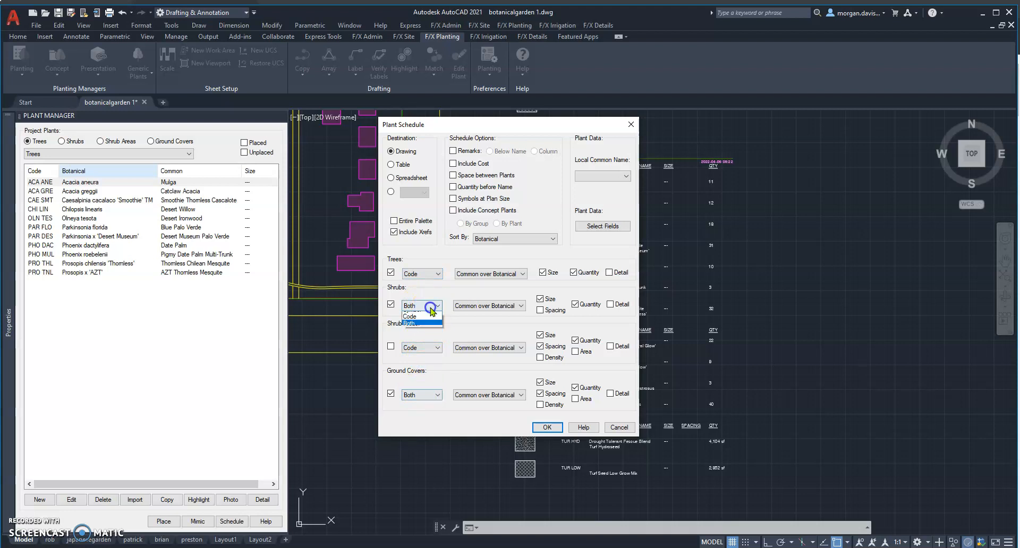
pyautogui.click(420, 317)
pyautogui.click(423, 394)
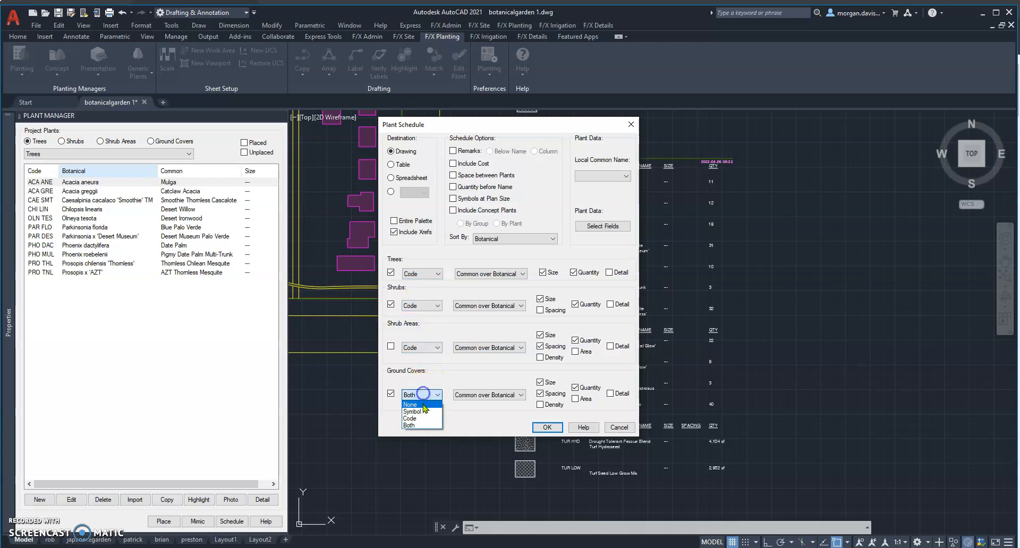
pyautogui.click(423, 419)
# Place the code-only plant schedule in the empty area east of the lower existing schedule and check its rows.
pyautogui.click(547, 434)
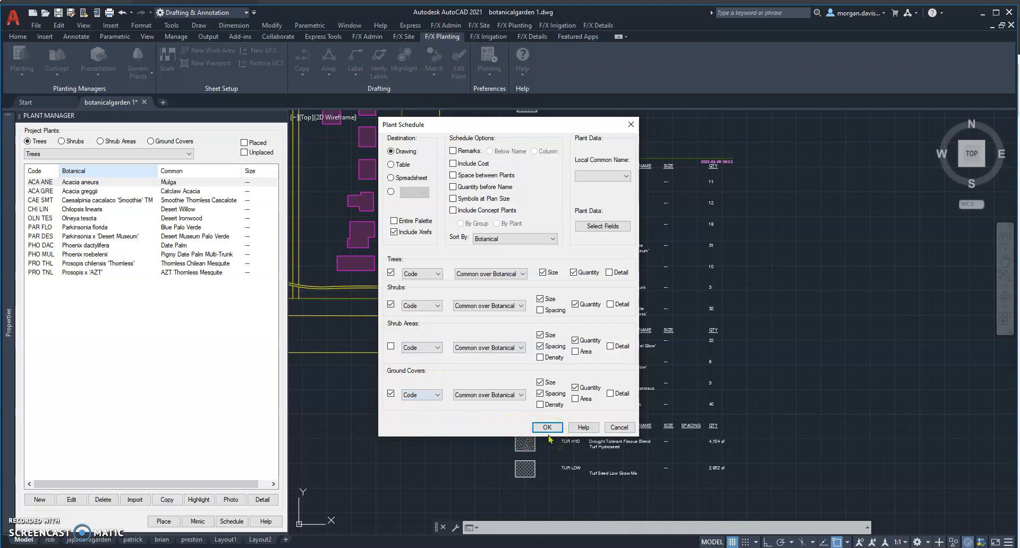
pyautogui.click(547, 434)
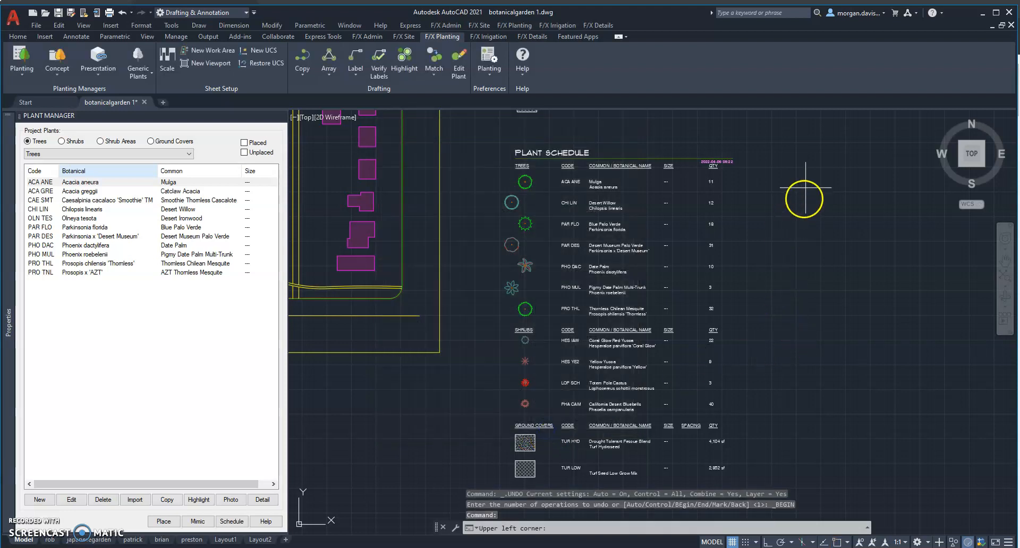
pyautogui.click(807, 162)
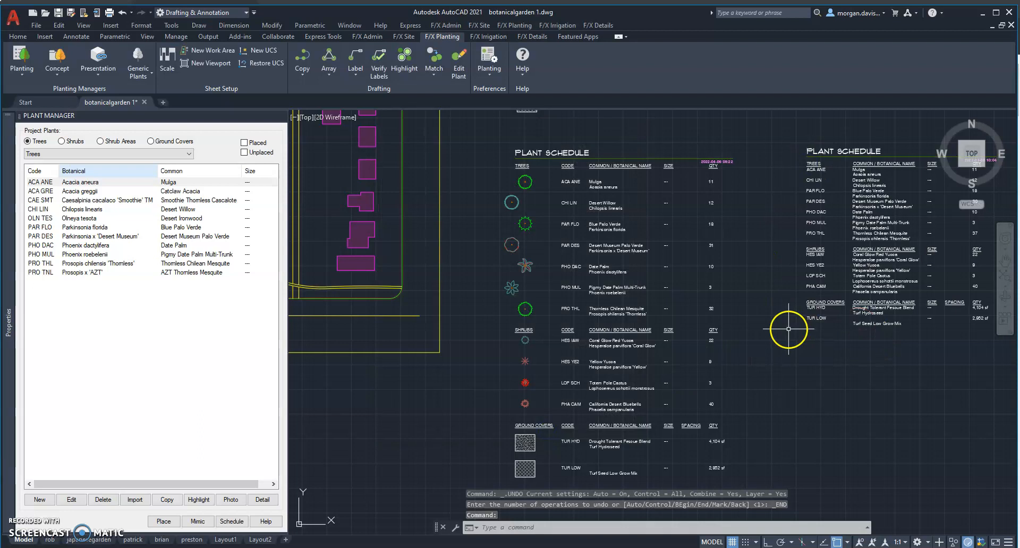
pyautogui.click(1005, 259)
pyautogui.moveTo(805, 268); pyautogui.dragTo(572, 290)
pyautogui.scroll(2, 737, 304)
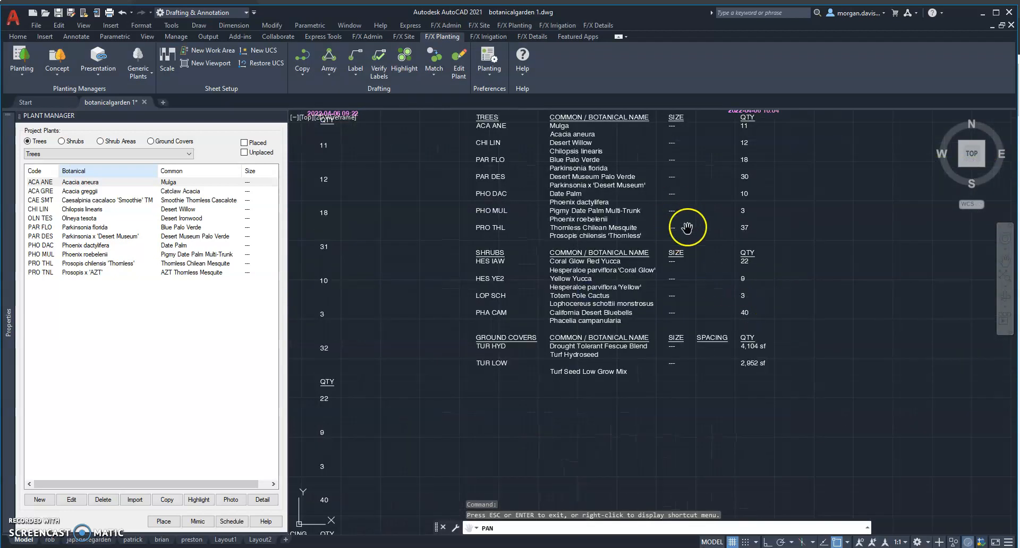
pyautogui.moveTo(692, 203); pyautogui.dragTo(694, 259)
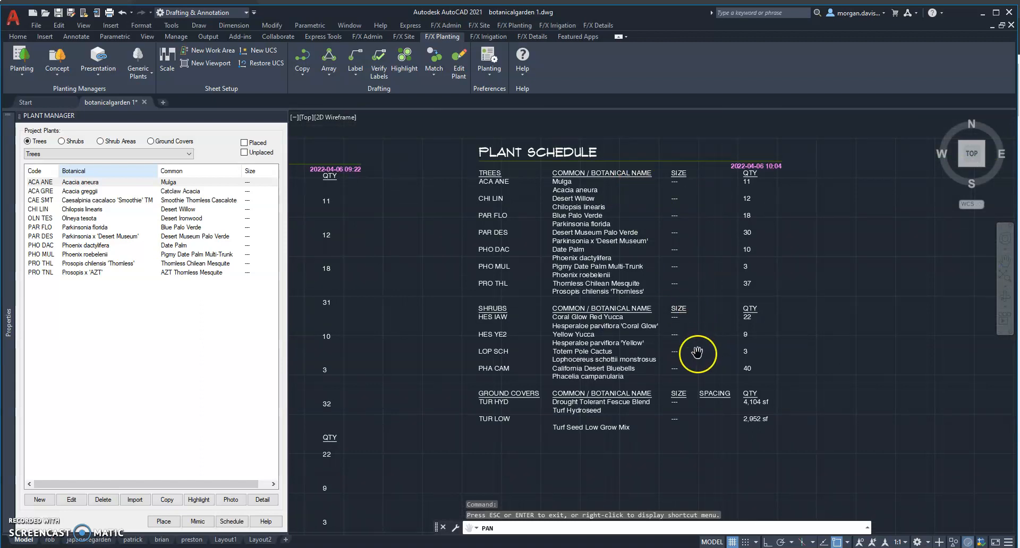
pyautogui.press('Escape')
# Review the available size options in the plant info of Acacia aneura, then close it without changes.
pyautogui.click(70, 499)
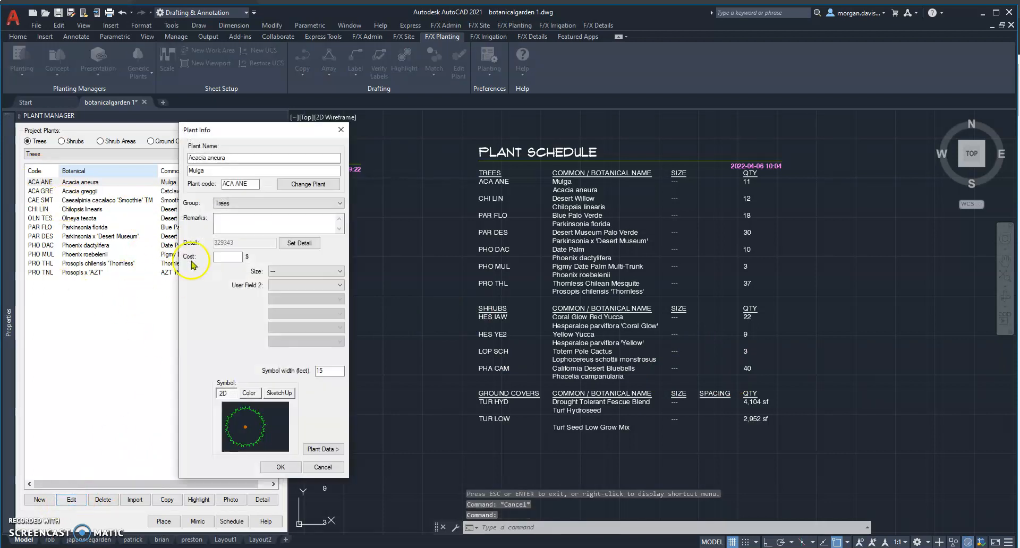
pyautogui.click(306, 272)
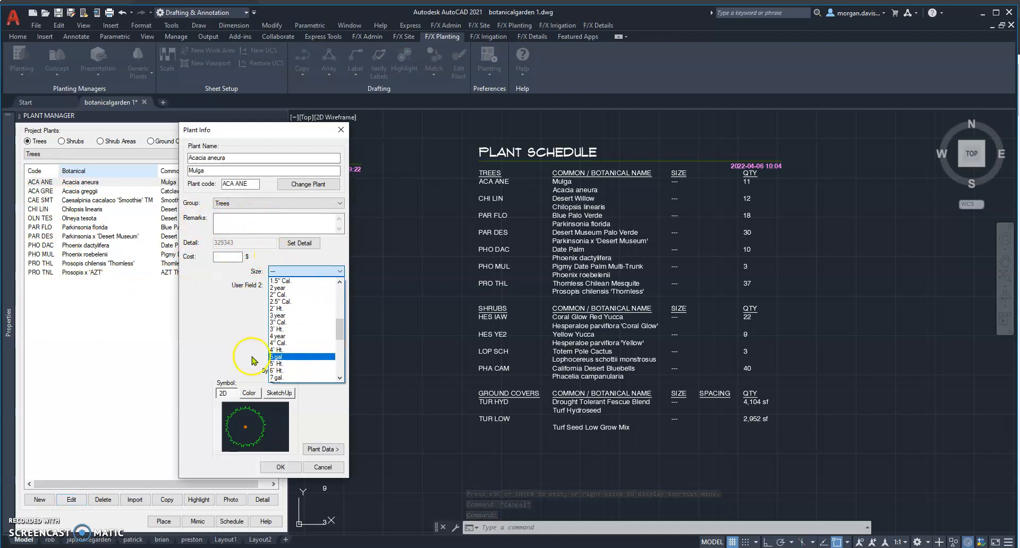
pyautogui.click(246, 355)
pyautogui.click(341, 130)
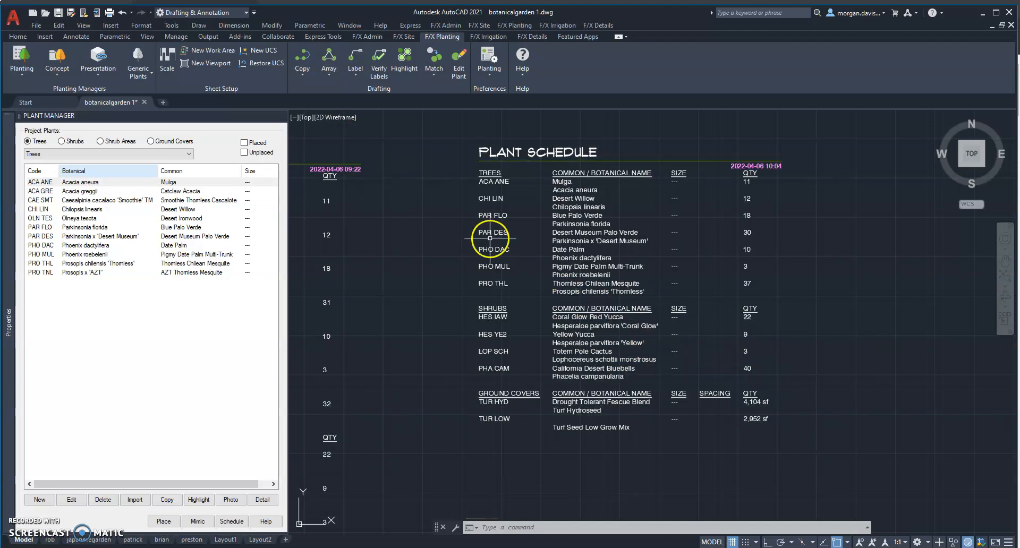
# Examine the three plant schedules alongside the garden plan and its tree labels, comparing their layouts.
pyautogui.scroll(-2, 483, 285)
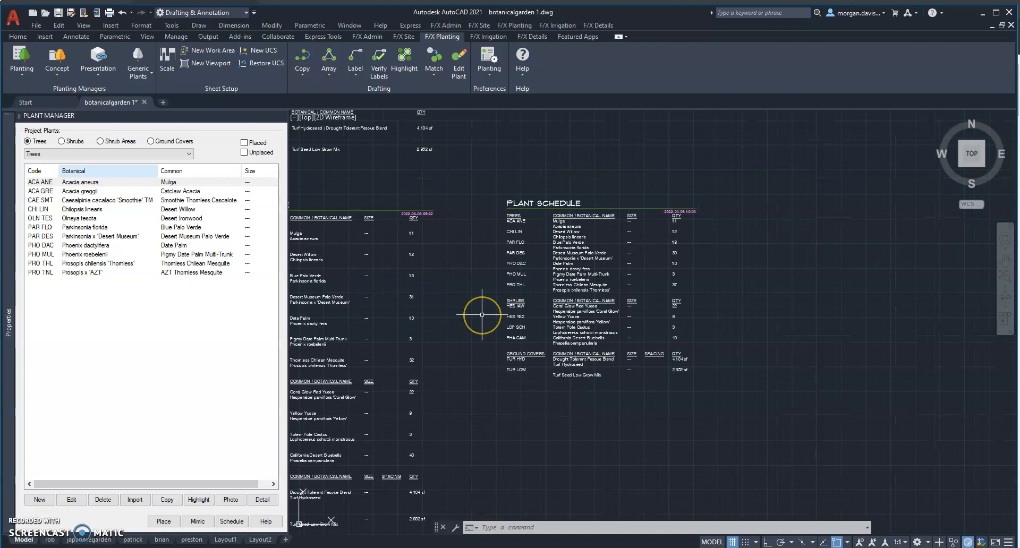
pyautogui.scroll(-2, 482, 314)
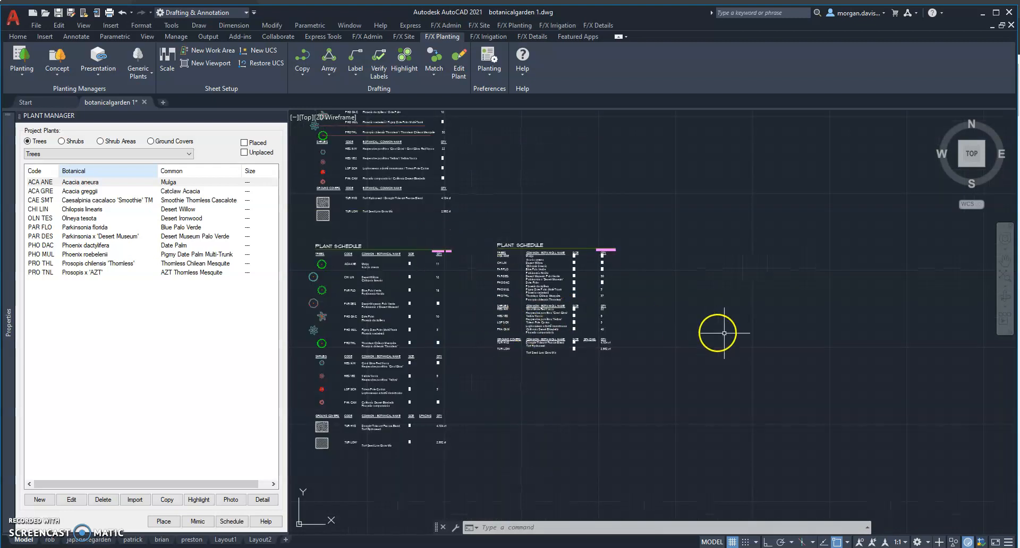
pyautogui.click(1004, 260)
pyautogui.moveTo(449, 293); pyautogui.dragTo(689, 319)
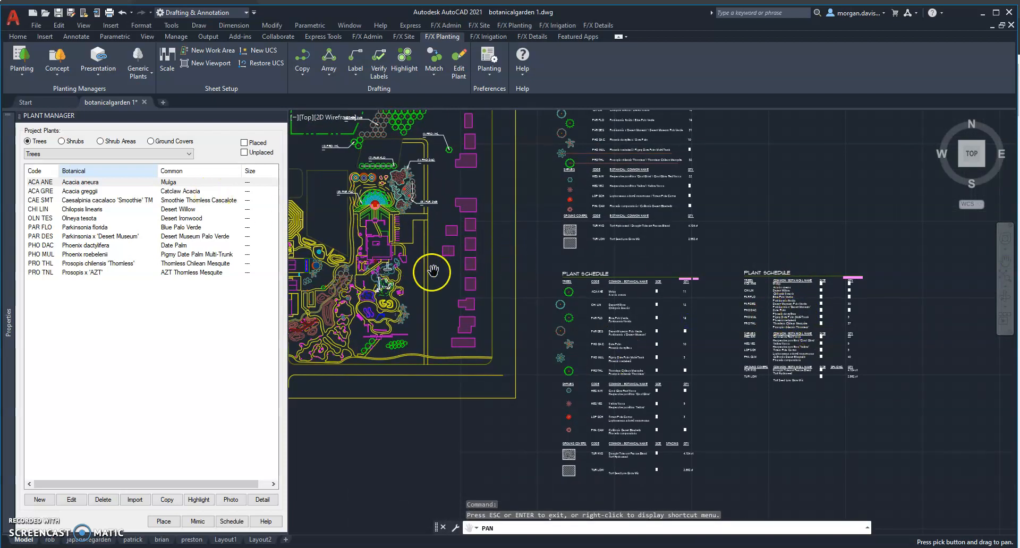
pyautogui.moveTo(433, 271); pyautogui.dragTo(509, 346)
pyautogui.press('Escape')
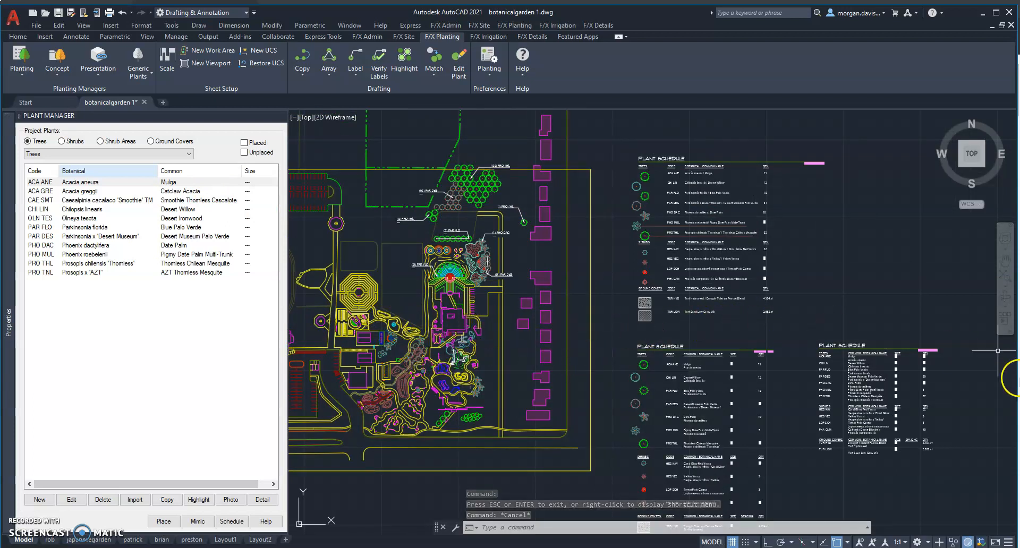
pyautogui.click(1005, 261)
pyautogui.moveTo(440, 226)
pyautogui.mouseDown()
pyautogui.moveTo(495, 265)
pyautogui.moveTo(557, 269)
pyautogui.mouseUp()
pyautogui.scroll(3, 557, 269)
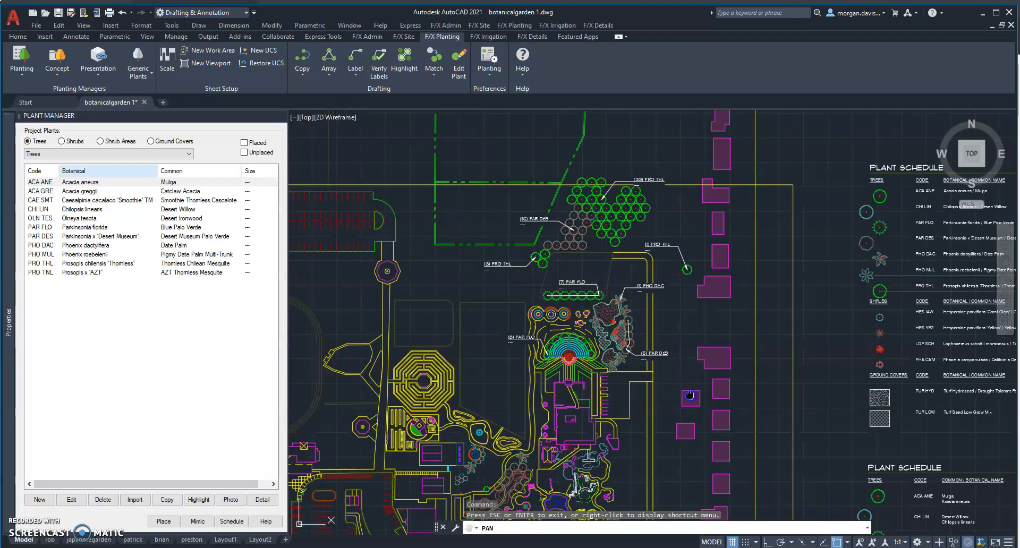
pyautogui.moveTo(690, 396); pyautogui.dragTo(375, 247)
pyautogui.moveTo(714, 302)
pyautogui.mouseDown()
pyautogui.moveTo(704, 410)
pyautogui.moveTo(645, 230)
pyautogui.mouseUp()
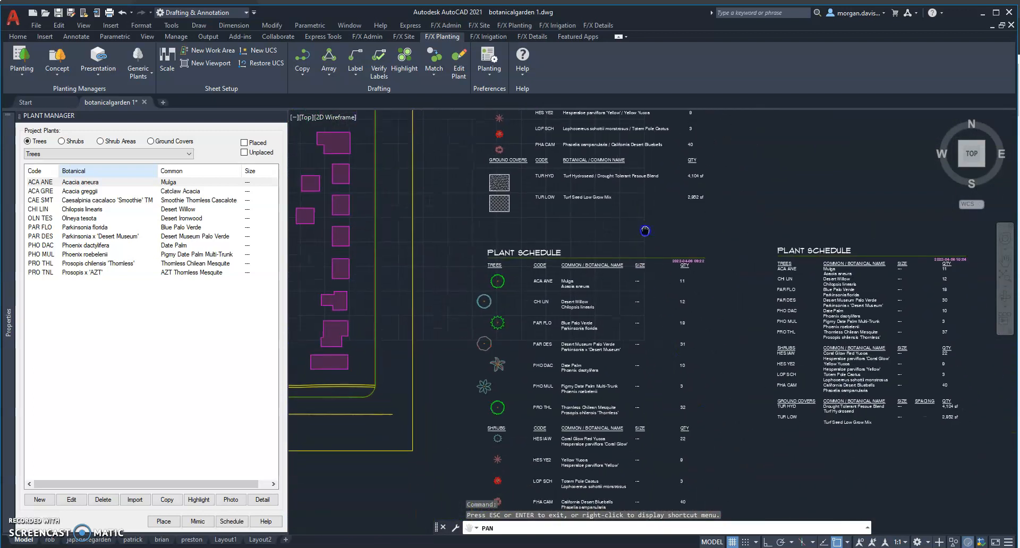
pyautogui.moveTo(374, 363); pyautogui.dragTo(640, 393)
pyautogui.moveTo(491, 344); pyautogui.dragTo(577, 409)
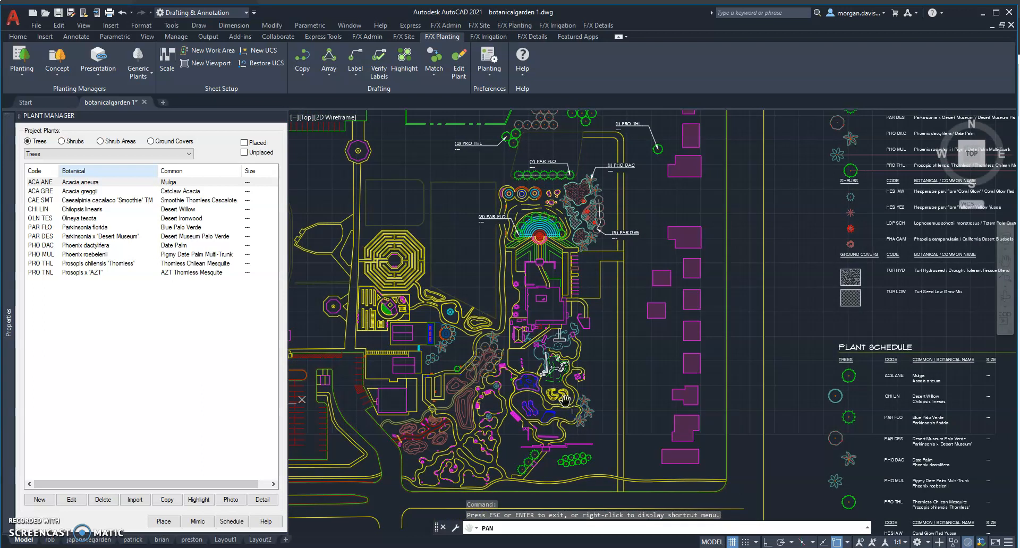
pyautogui.moveTo(15, 519)
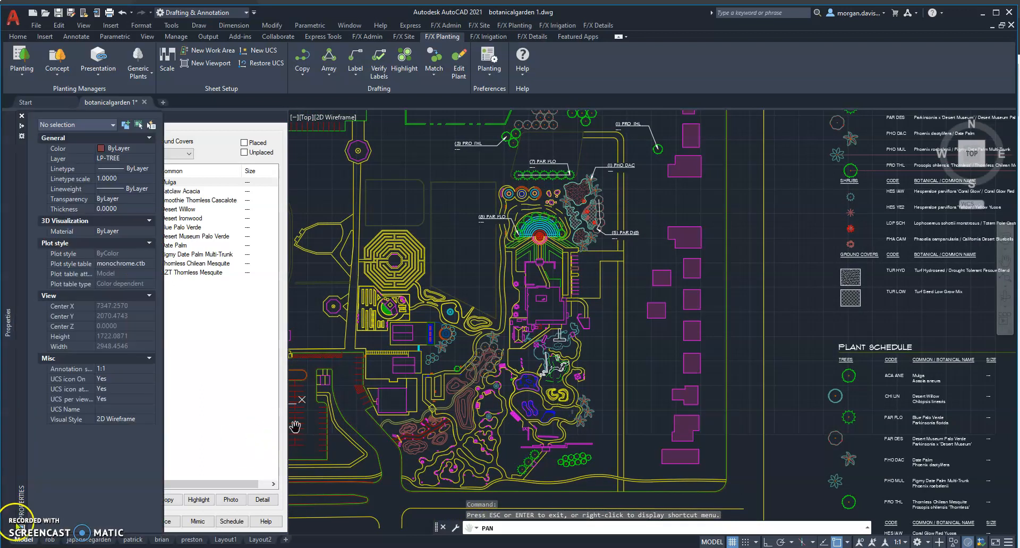